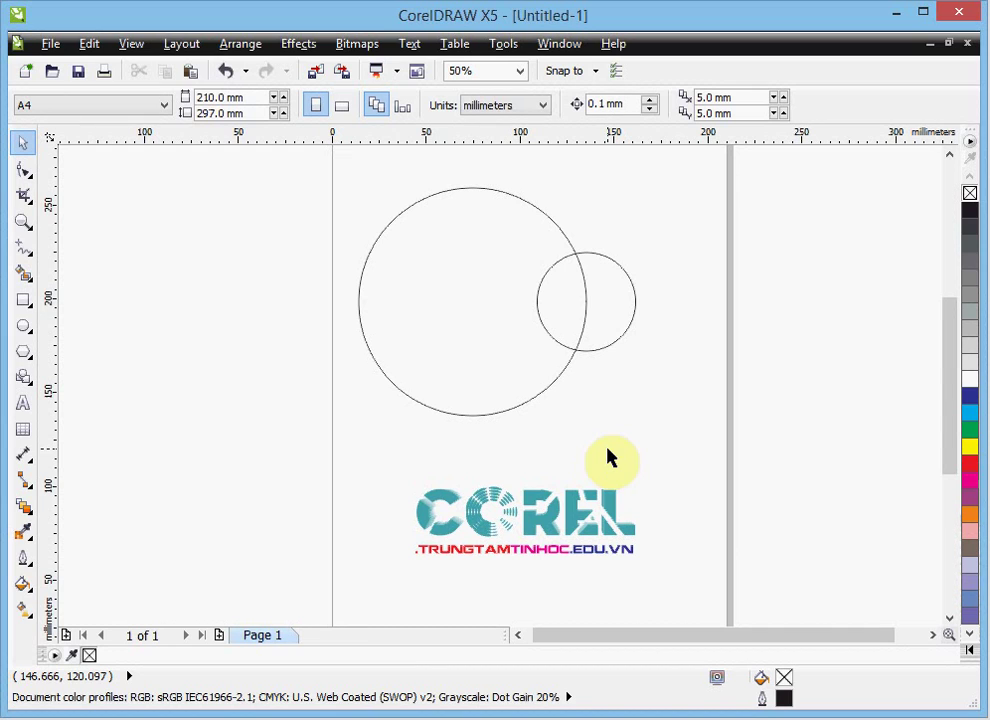
Delete the small circle and move the 121.179 mm circle to x 112.27 mm, y 181.48 mm
left_click(471, 296)
left_click_drag(599, 301, 670, 293)
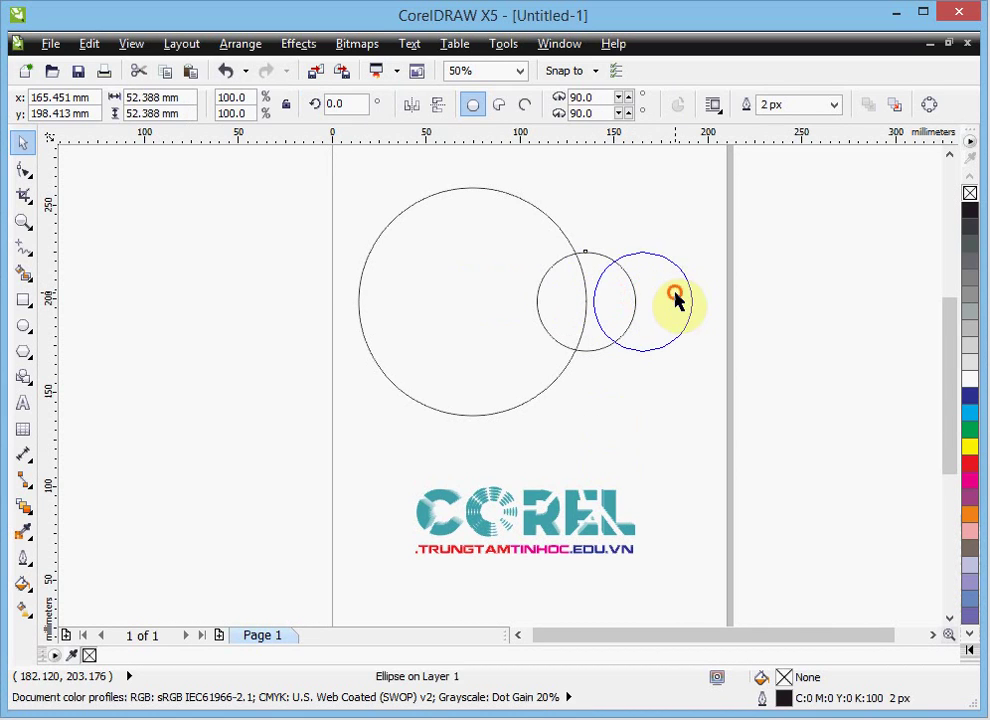
key("Delete")
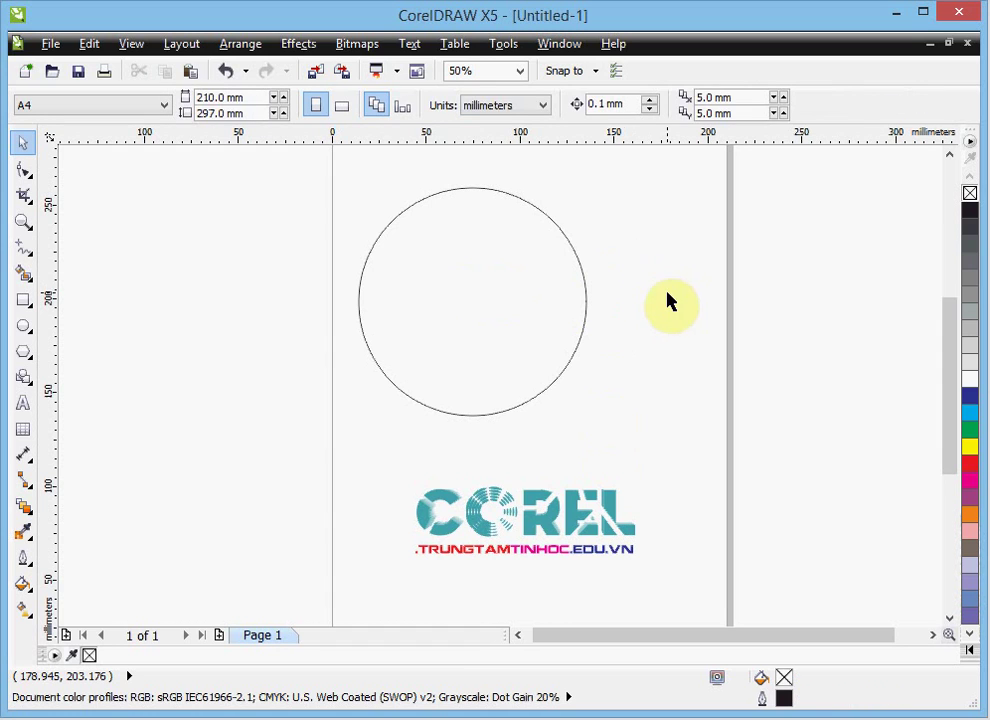
left_click(506, 283)
left_click_drag(499, 290, 569, 321)
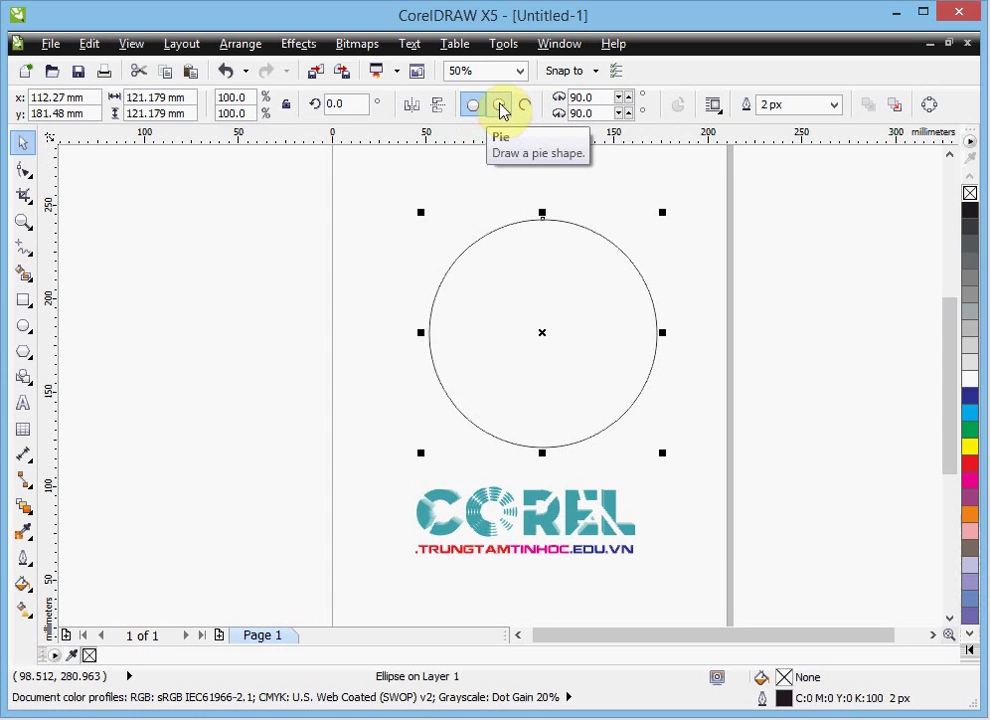
Turn the large circle into a 0°–270° three-quarter pie and select its ending angle value
left_click(499, 106)
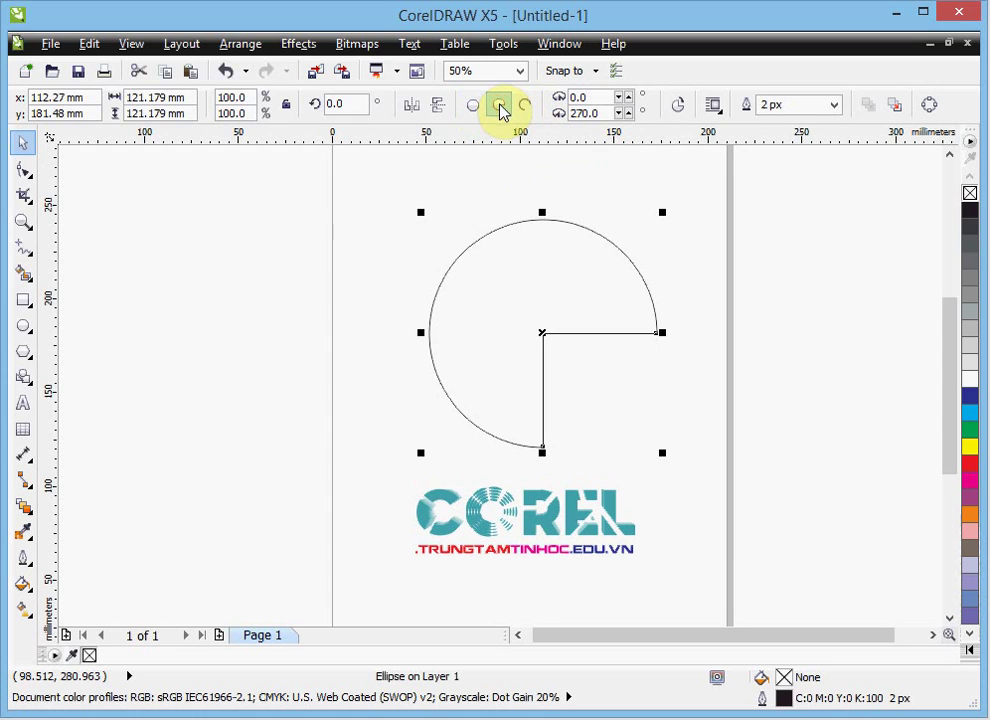
left_click(706, 320)
left_click(561, 265)
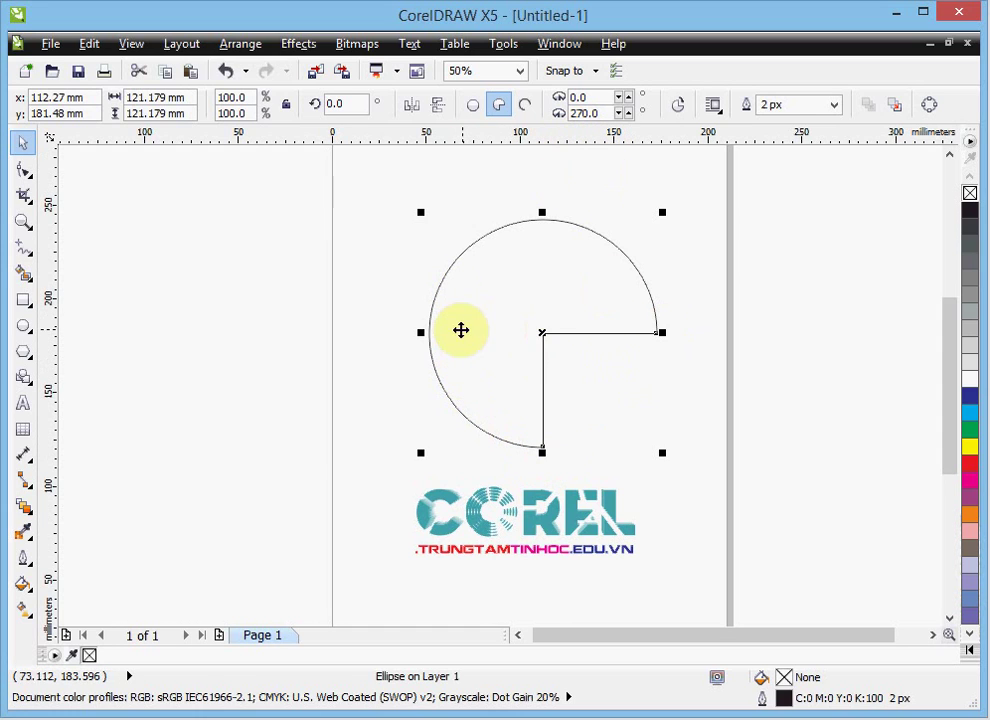
double_click(603, 113)
type("180")
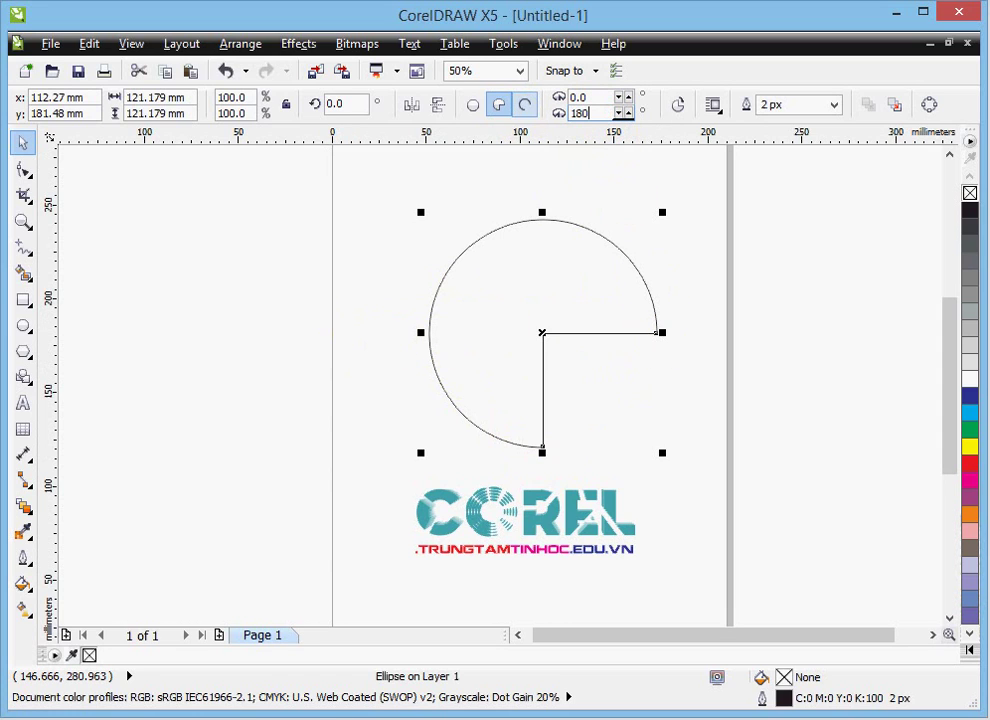
key("Return")
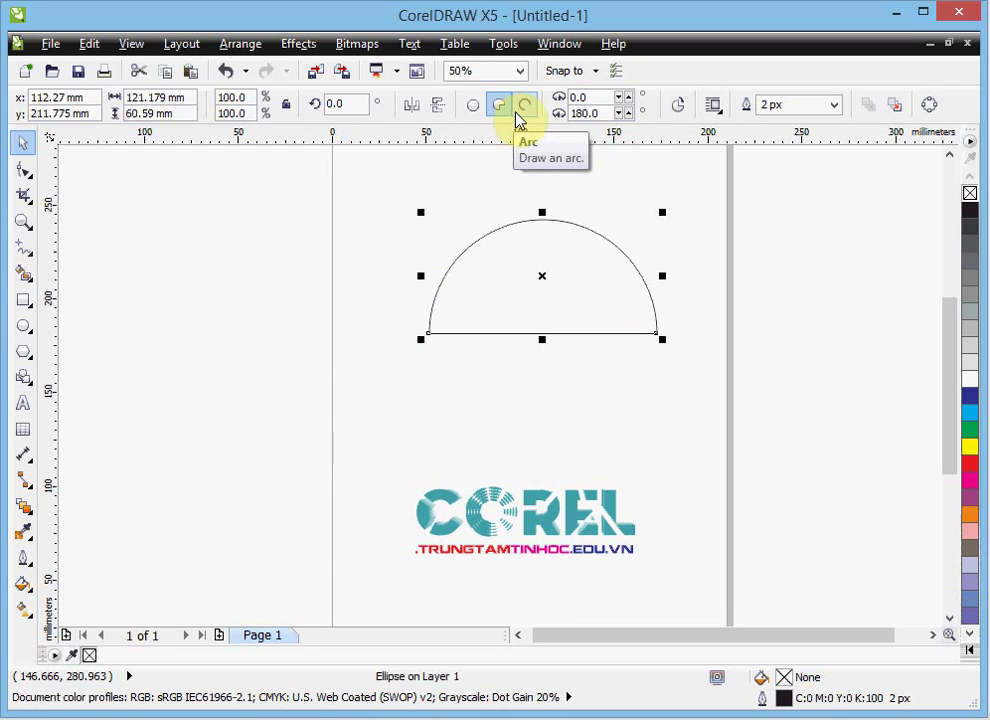
double_click(608, 113)
type("90")
key("Return")
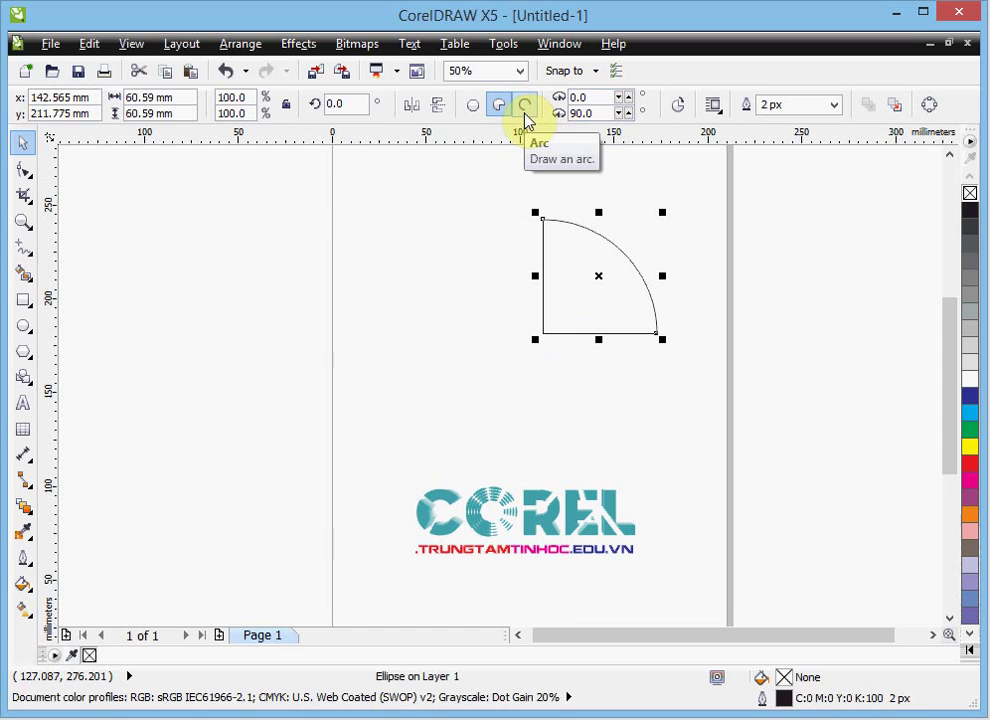
double_click(597, 113)
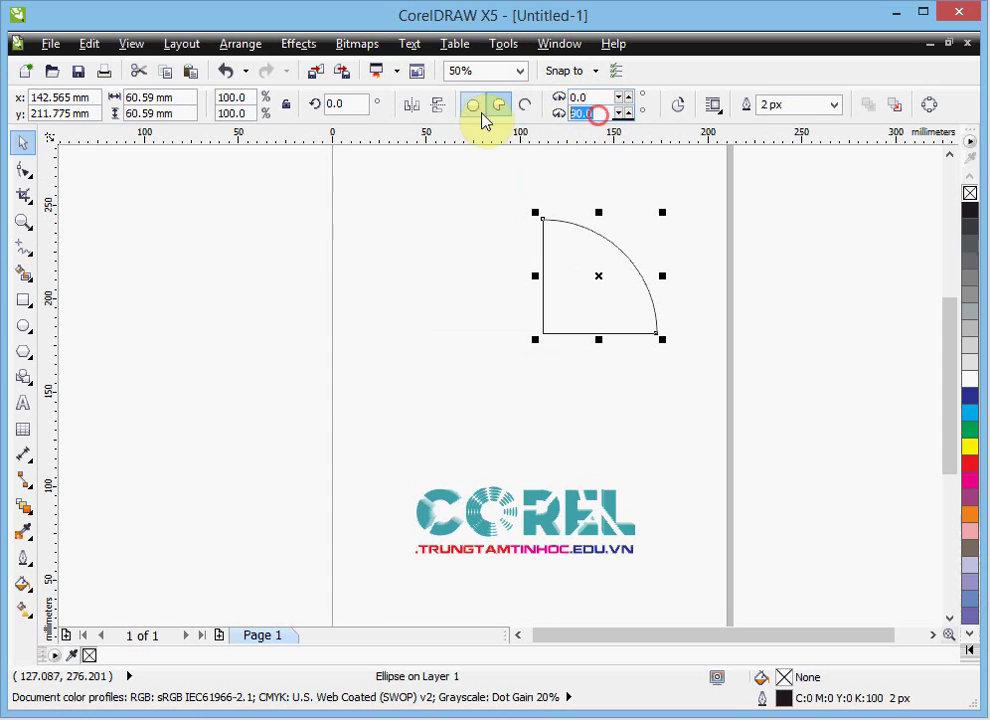
type("270")
key("Return")
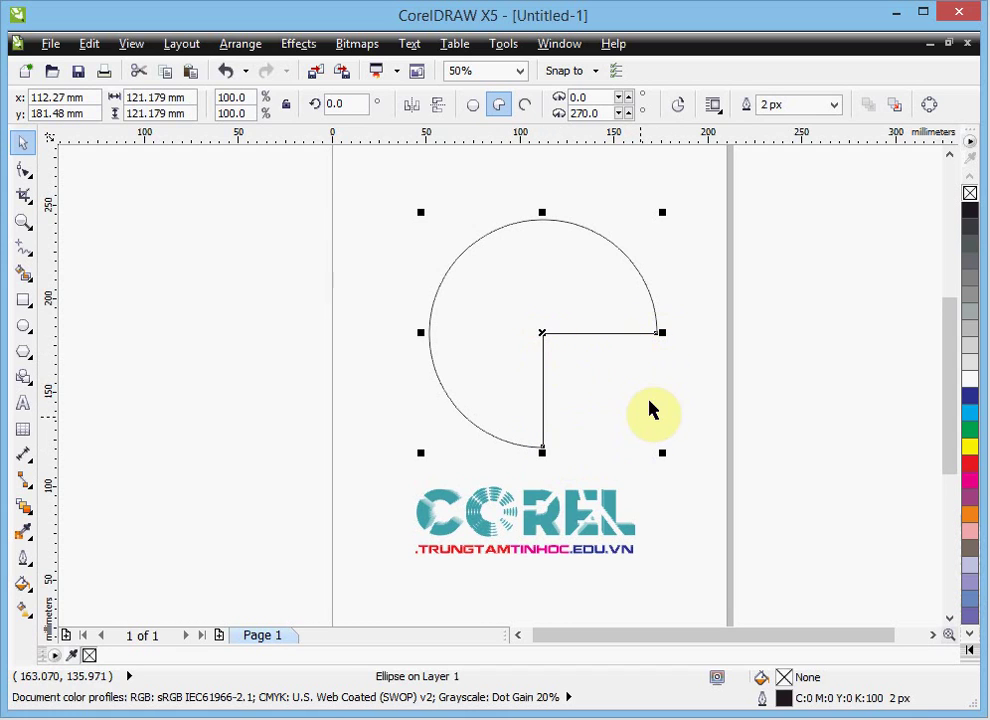
left_click(678, 108)
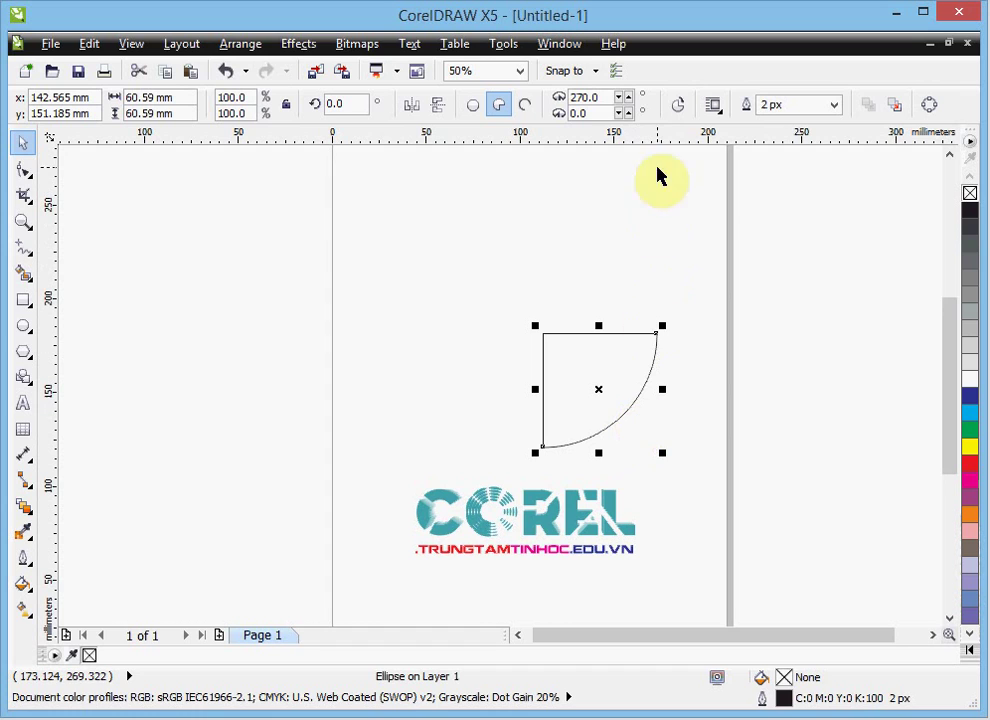
left_click(678, 108)
left_click(678, 108)
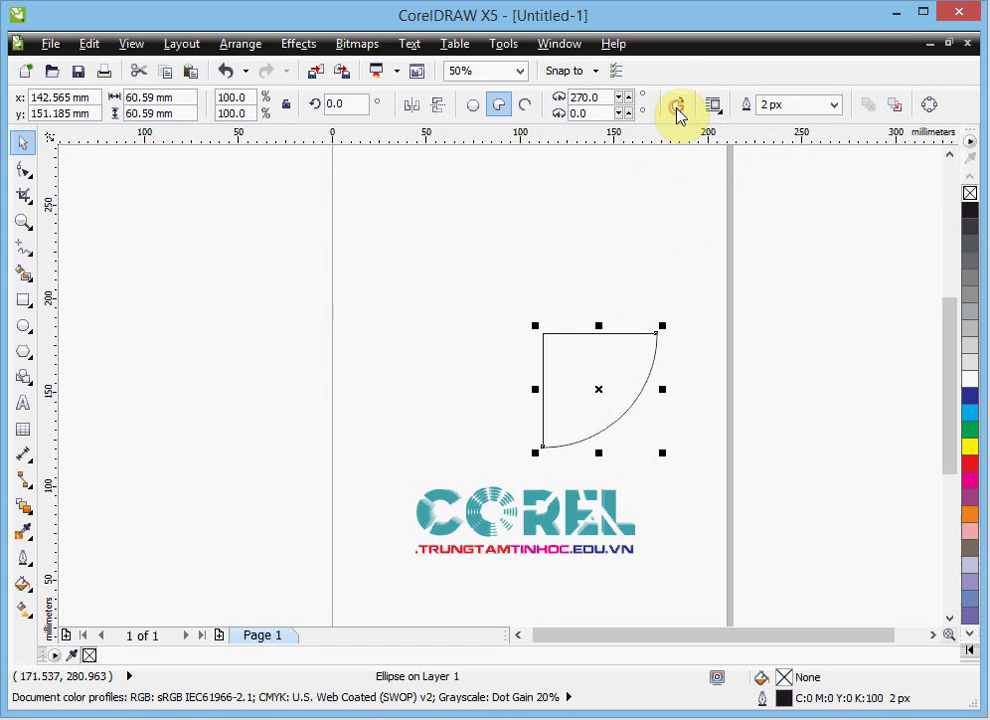
left_click(678, 108)
double_click(586, 113)
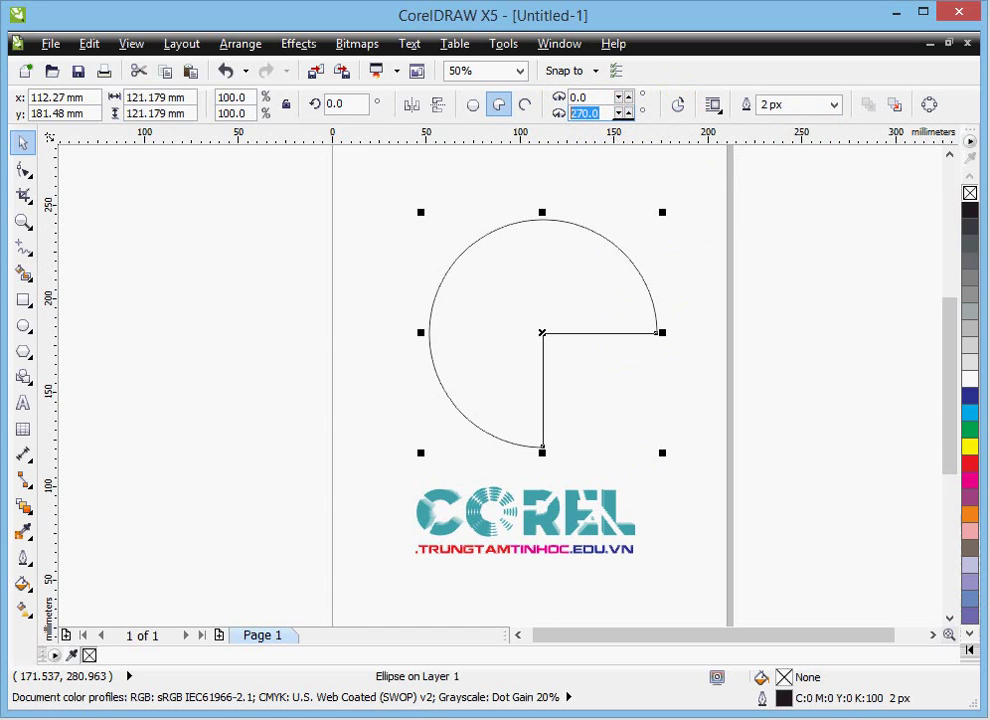
type("0")
left_click(806, 135)
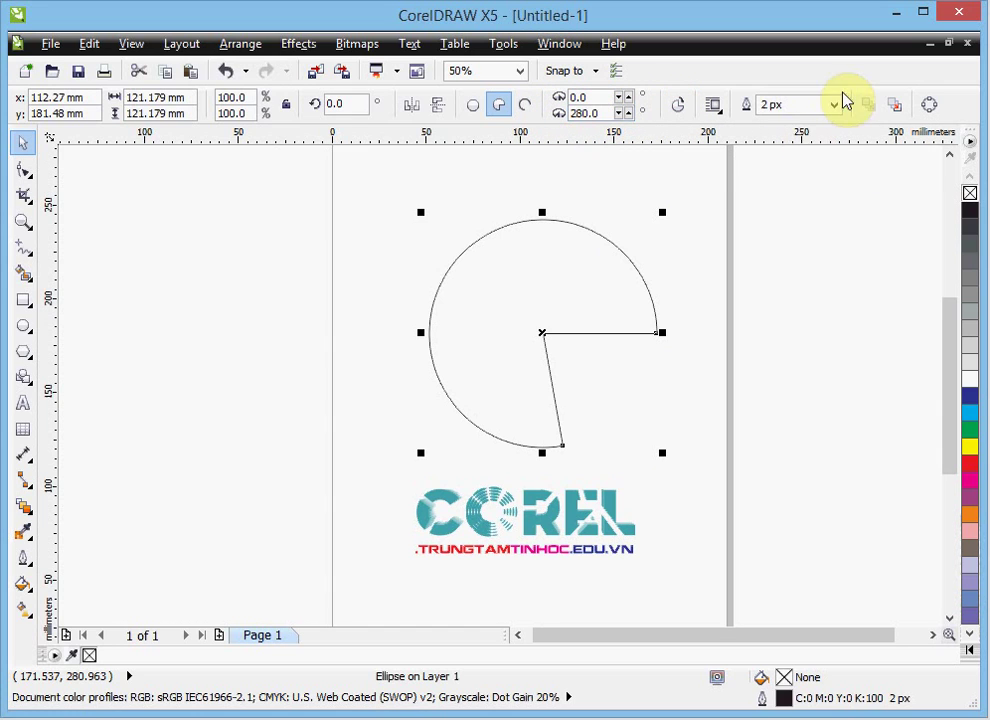
left_click(678, 106)
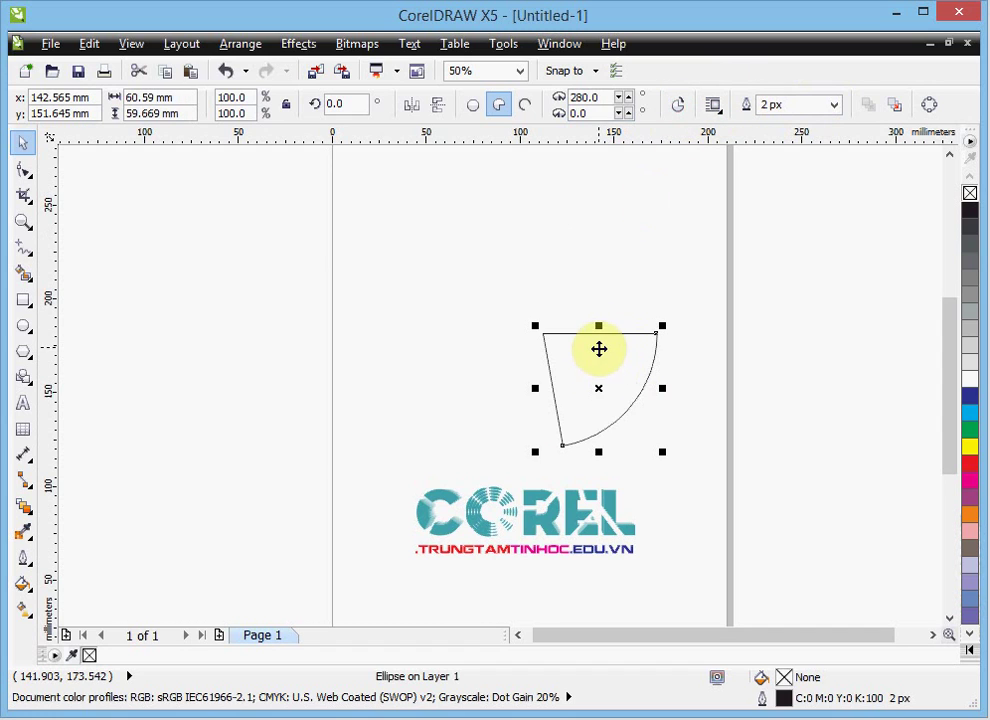
left_click(678, 106)
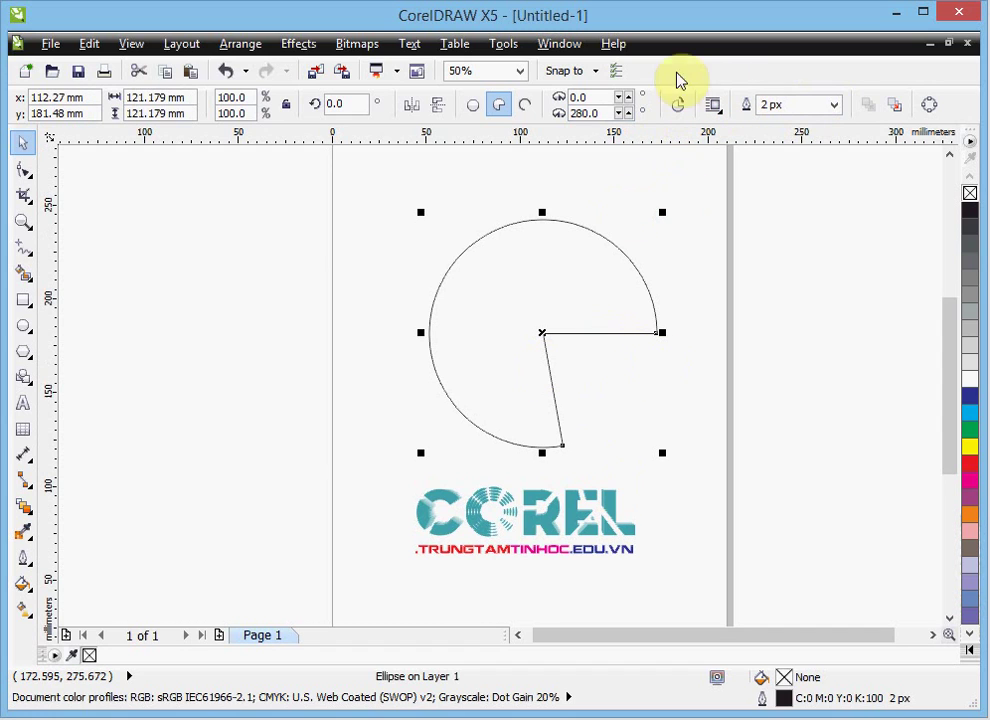
double_click(604, 113)
type("270")
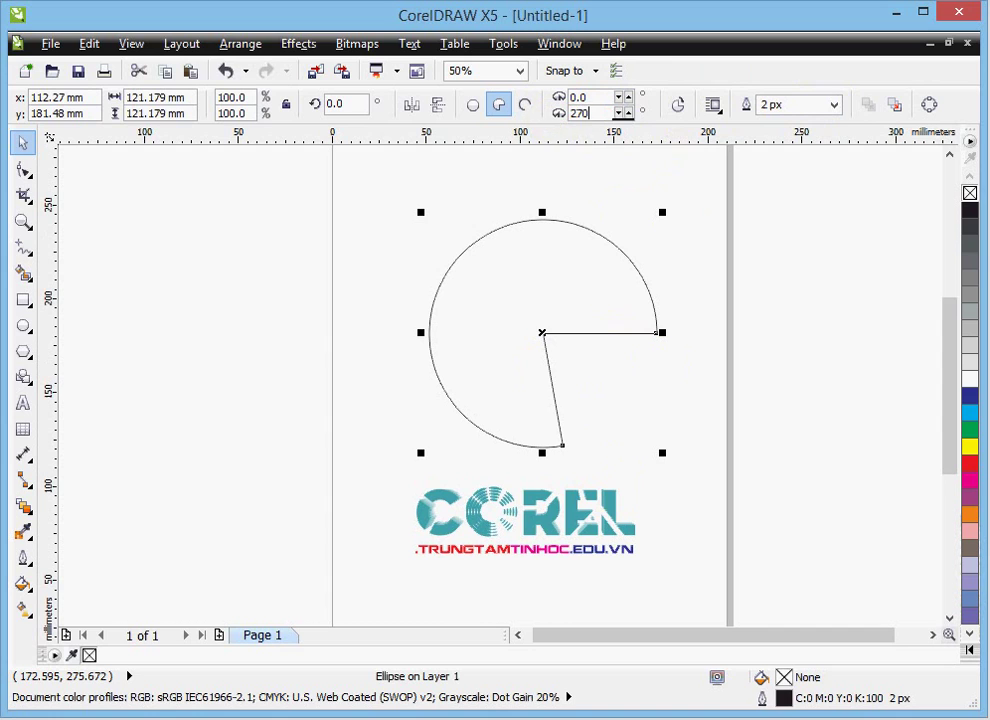
key("Return")
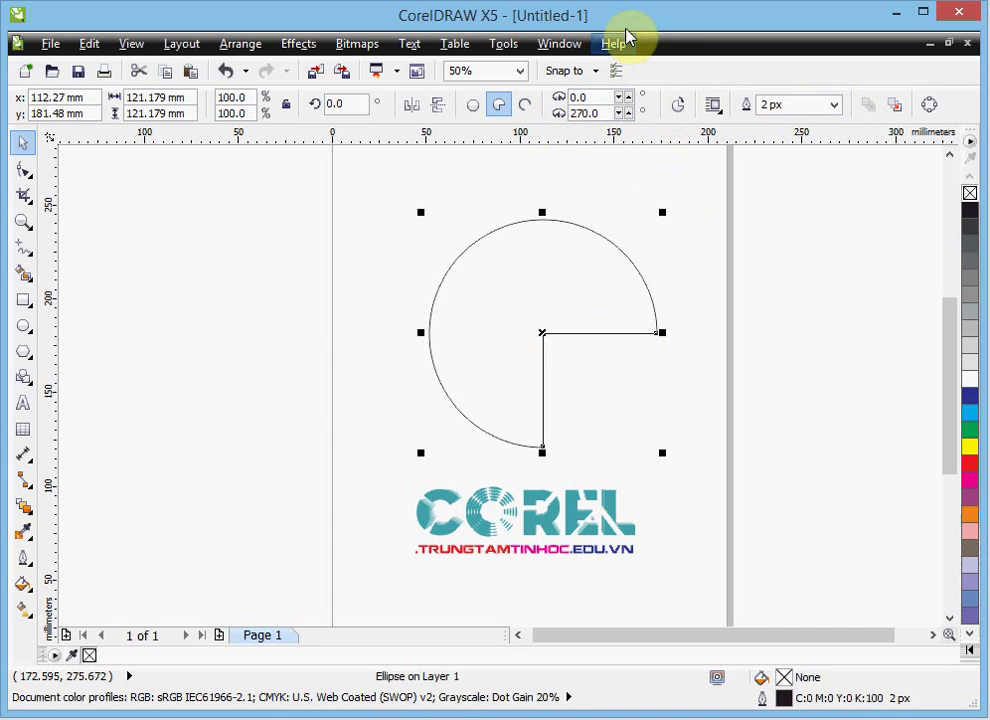
left_click(700, 247)
left_click(596, 331)
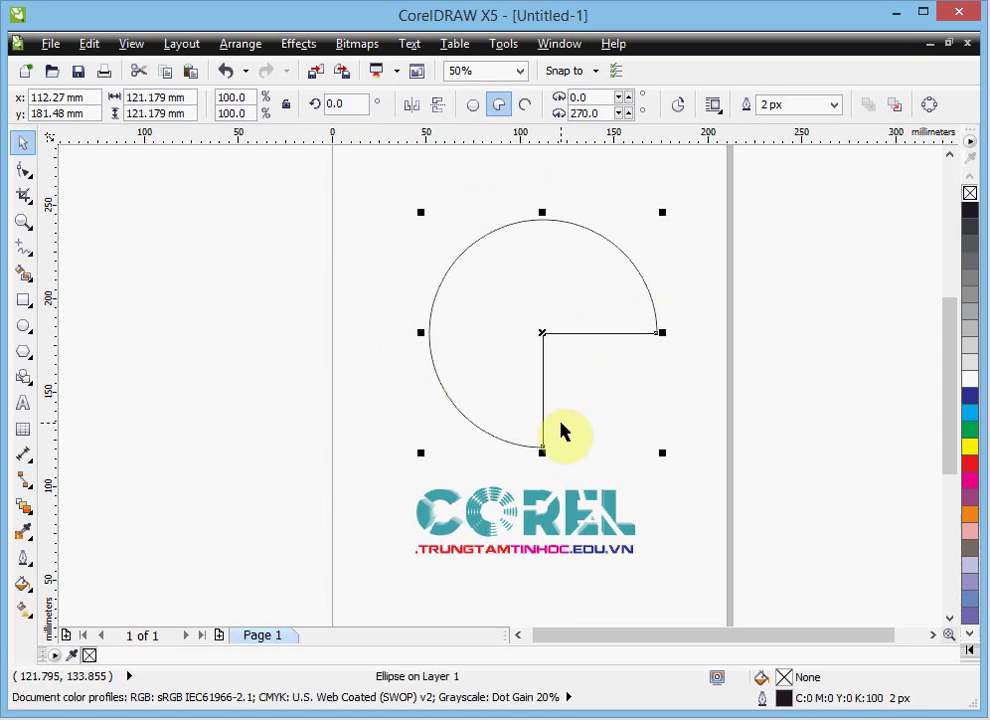
Make the pie an open arc with a 180° ending angle, forming a half-circle
left_click(523, 106)
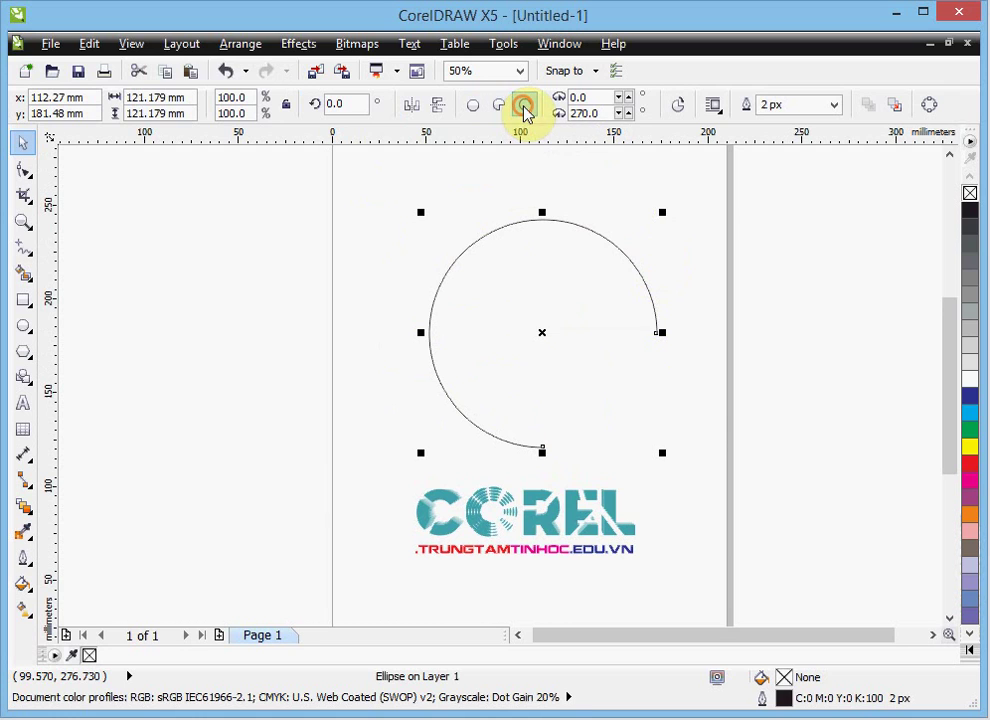
left_click(727, 381)
left_click(567, 310)
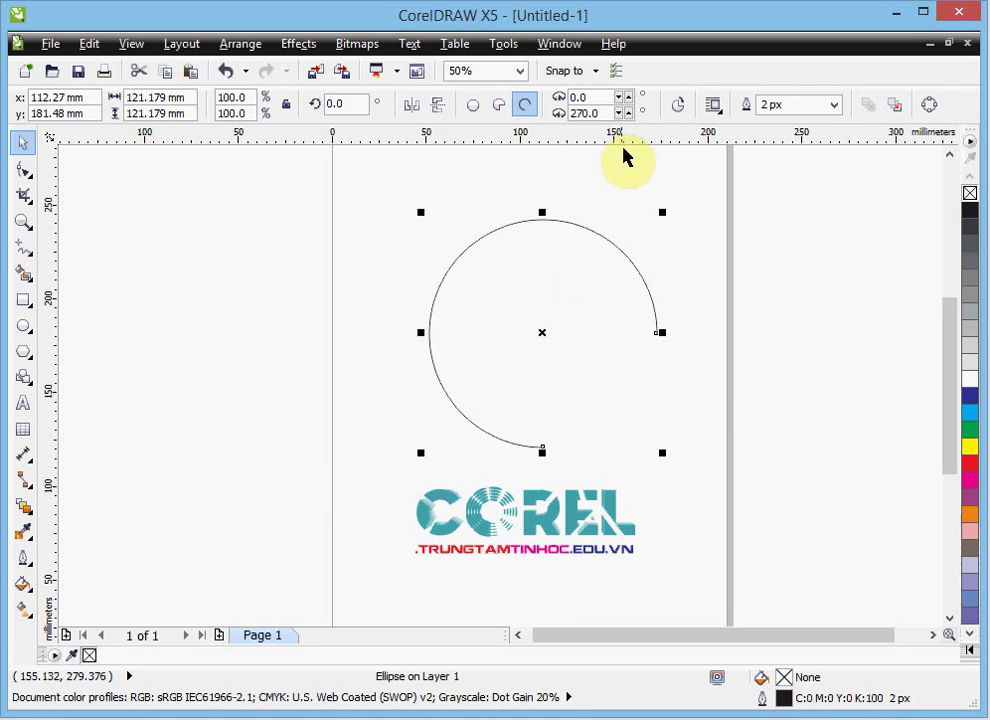
left_click(600, 113)
type("180")
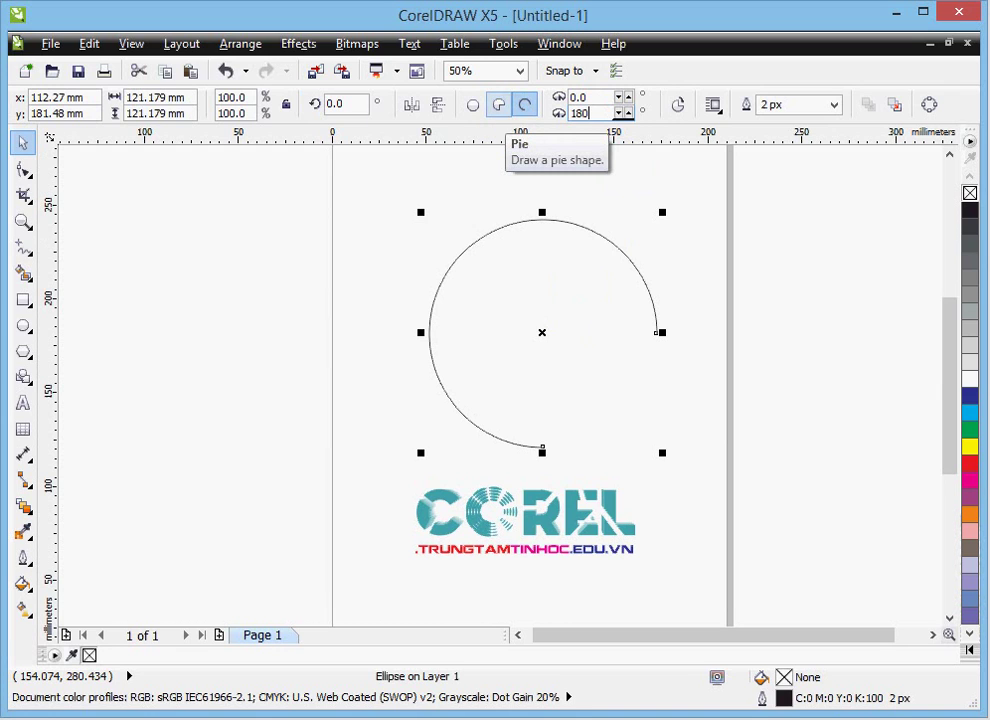
key("Return")
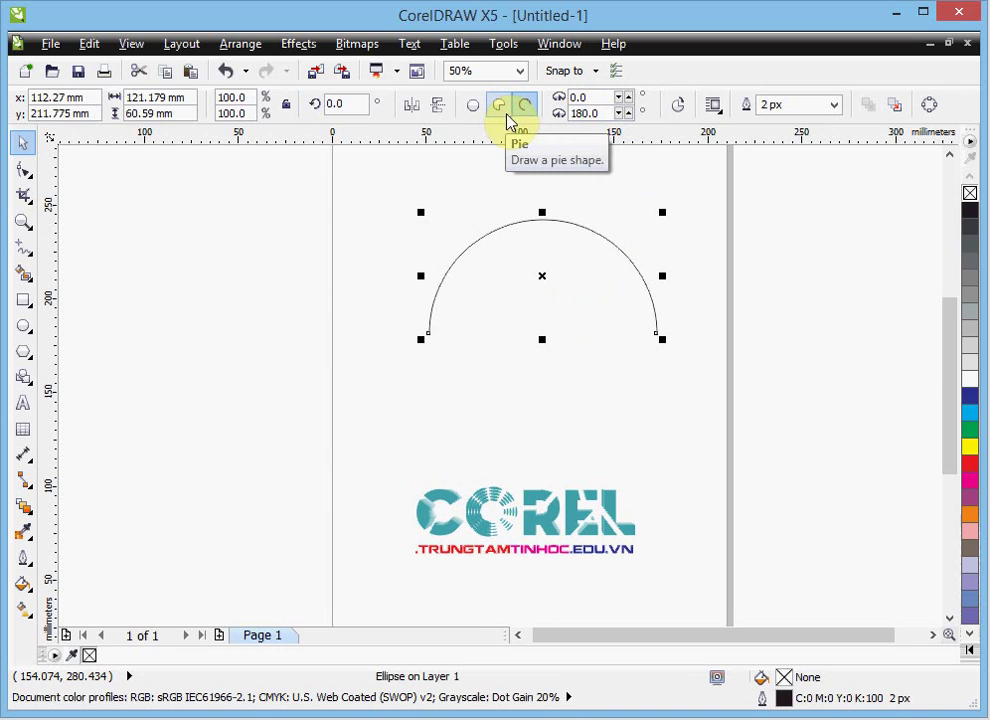
Move the half-circle arc up and to the left
left_click(729, 239)
left_click(560, 263)
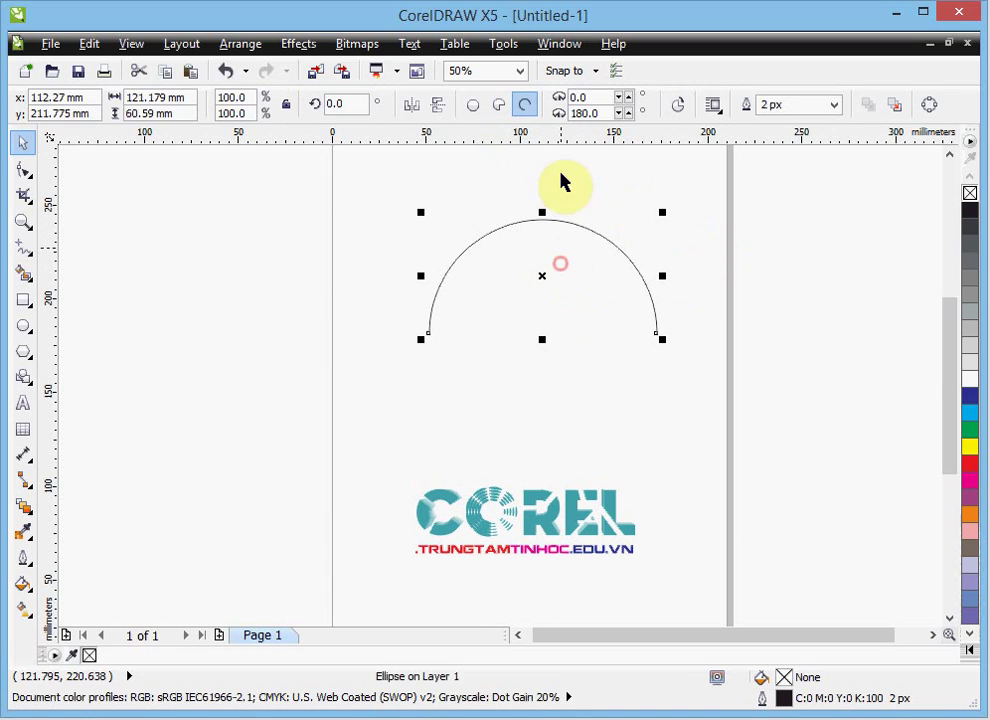
left_click(743, 276)
left_click(577, 238)
mouse_move(548, 266)
left_mouse_down()
mouse_move(540, 235)
mouse_move(579, 236)
left_mouse_up()
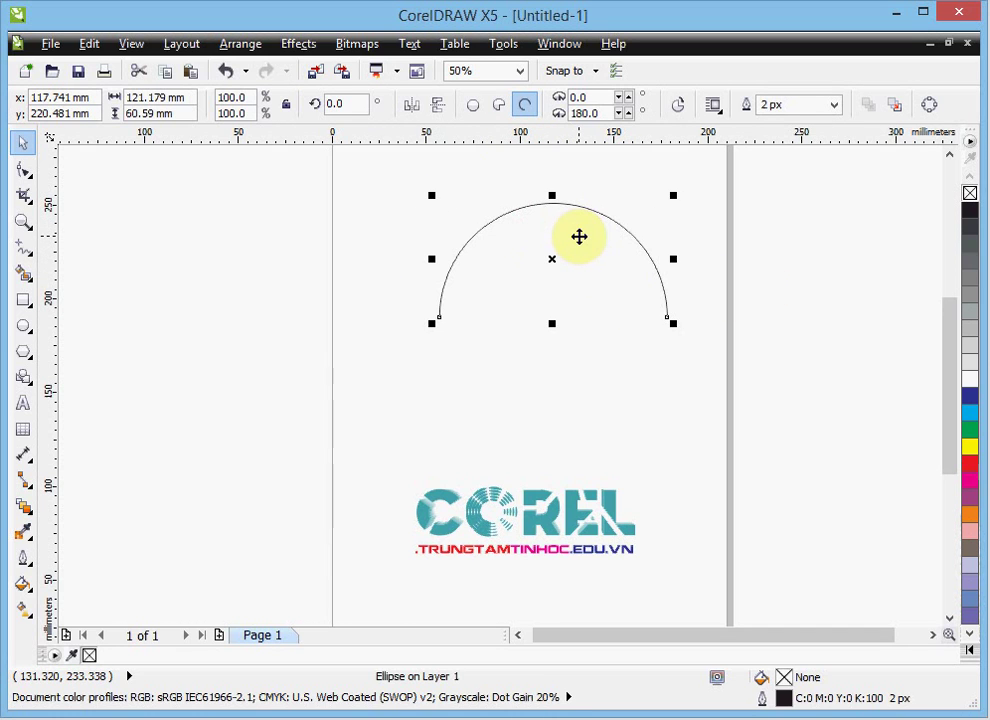
Convert the half pie back to an open arc, then delete it
left_click(525, 104)
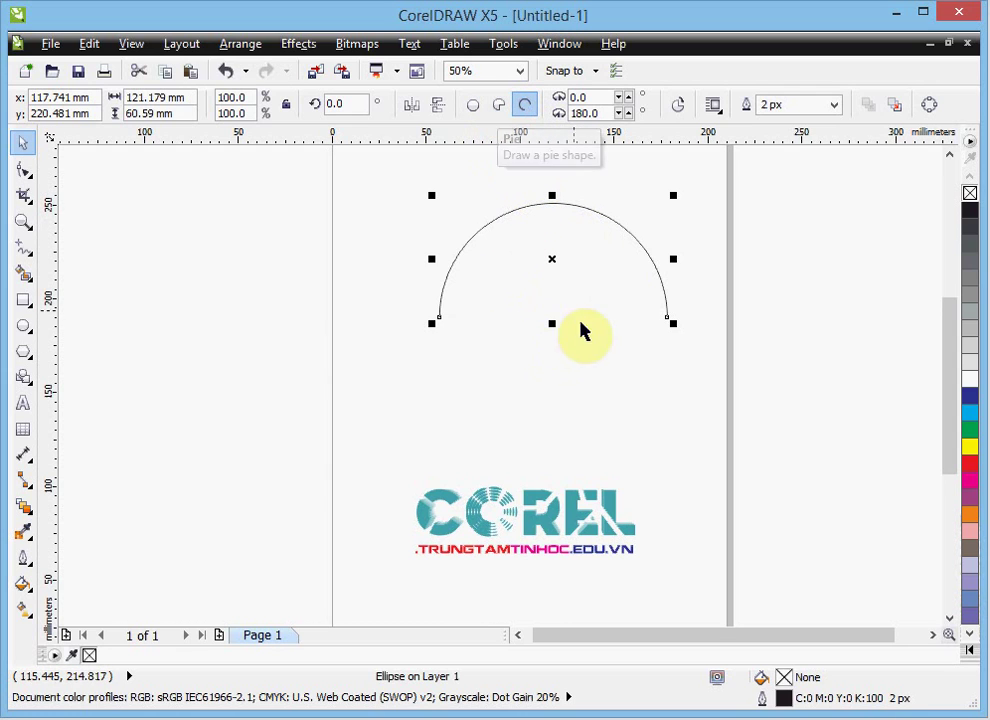
left_click(525, 105)
left_click(432, 195)
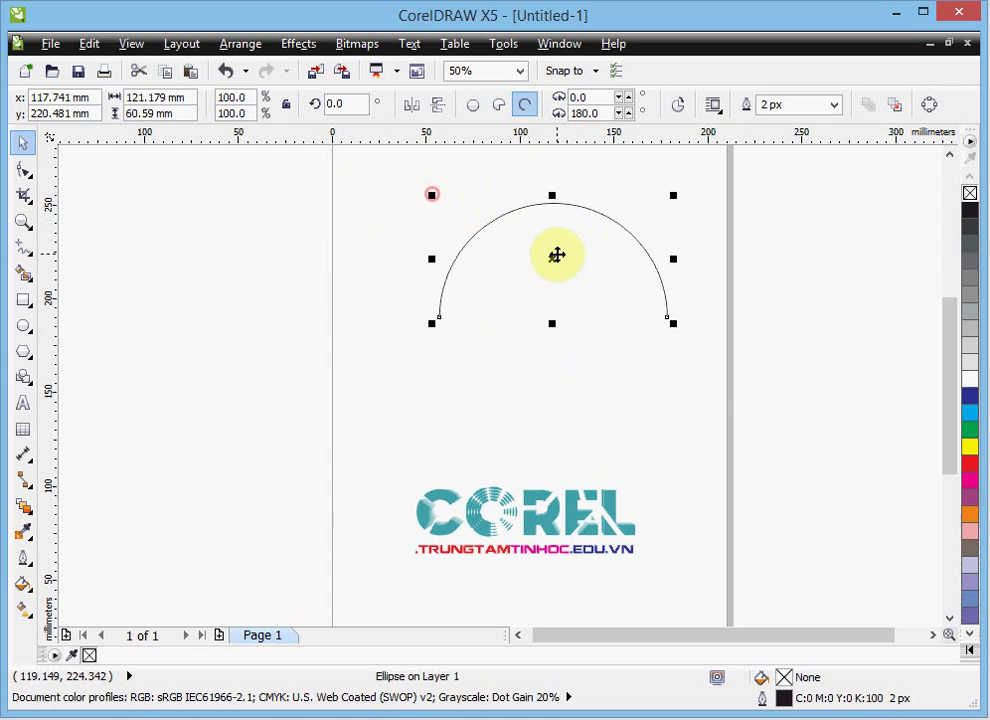
key("Delete")
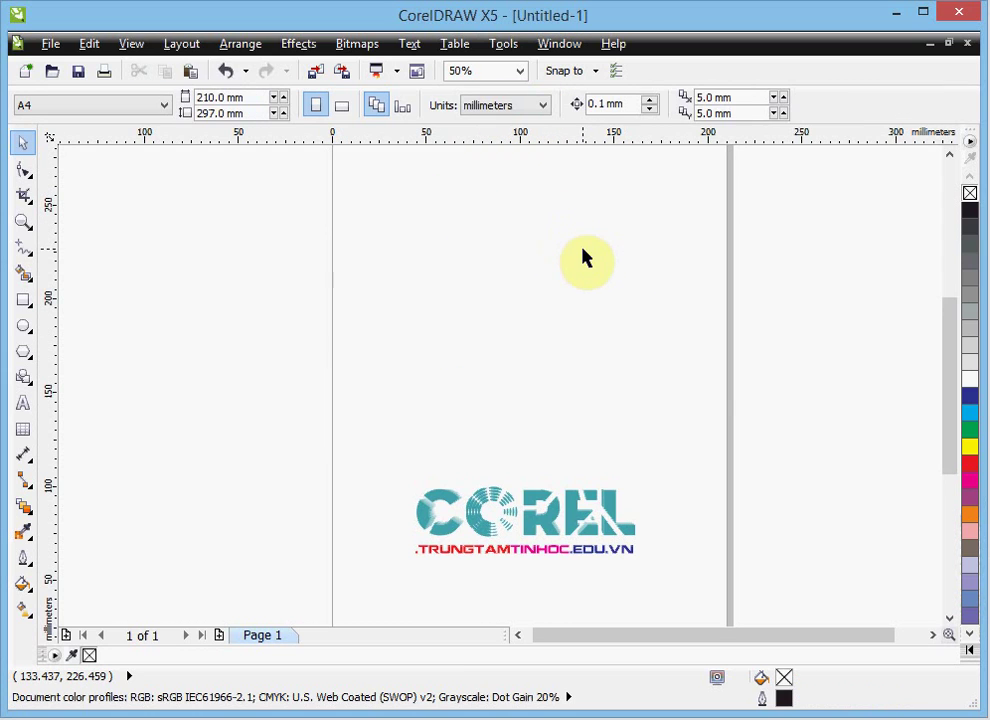
Draw a new 109.5 mm circle above the logo and shift it right
left_click(25, 326)
mouse_move(413, 213)
left_mouse_down()
mouse_move(587, 389)
mouse_move(620, 409)
left_mouse_up()
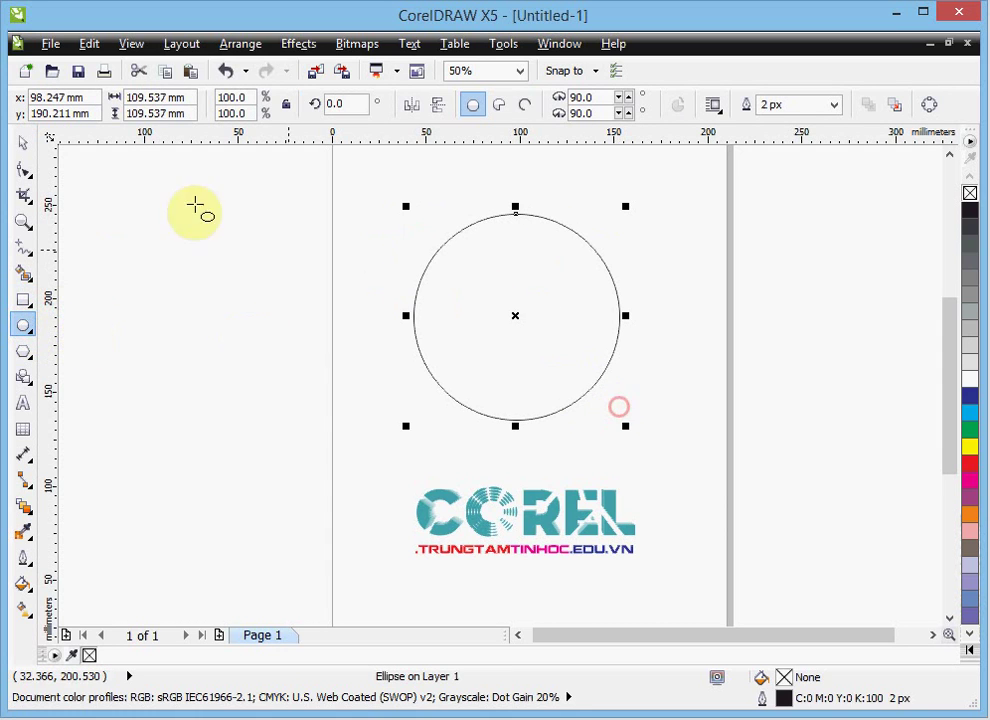
left_click(24, 143)
left_click_drag(517, 289, 577, 289)
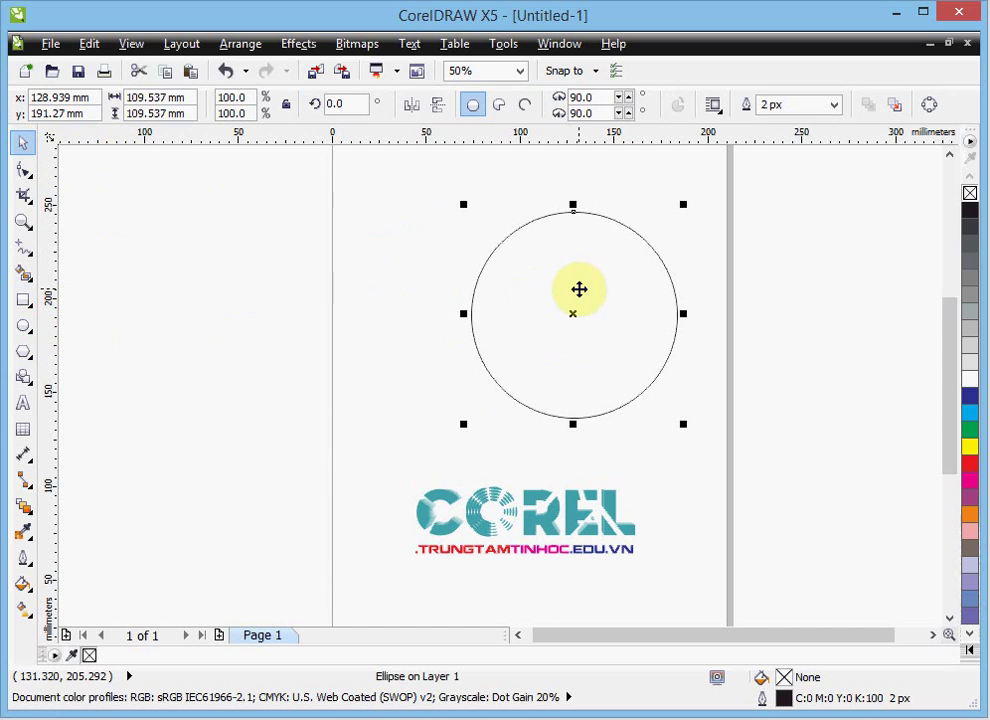
Convert the circle to curves and nudge it up and left
right_click(566, 251)
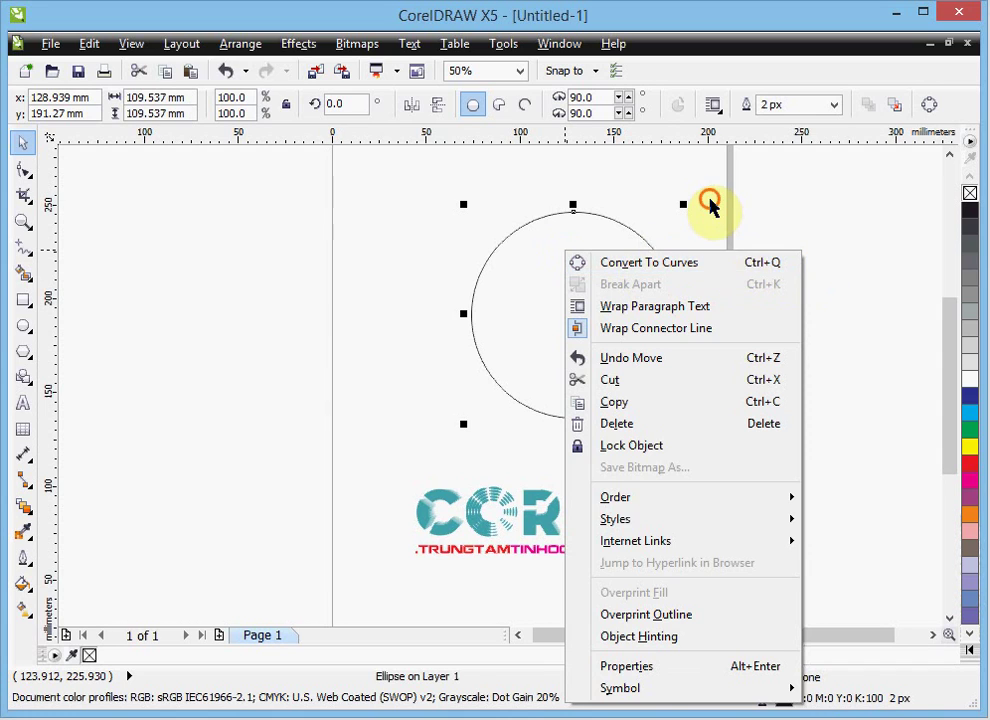
key("Escape")
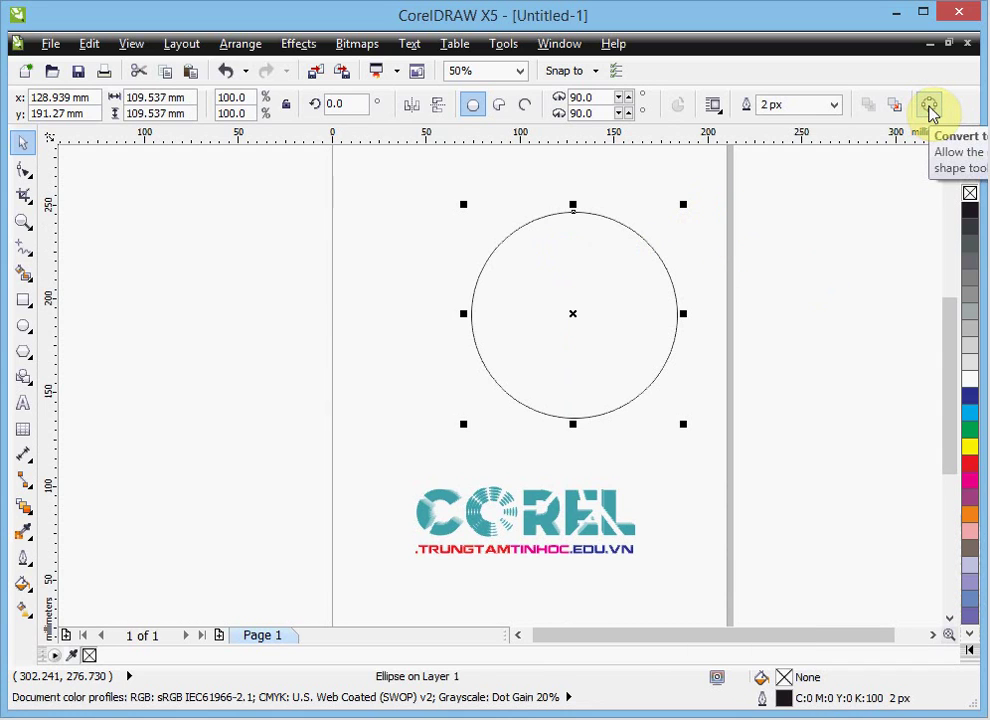
left_click(930, 112)
left_click(799, 241)
left_click_drag(636, 257, 612, 245)
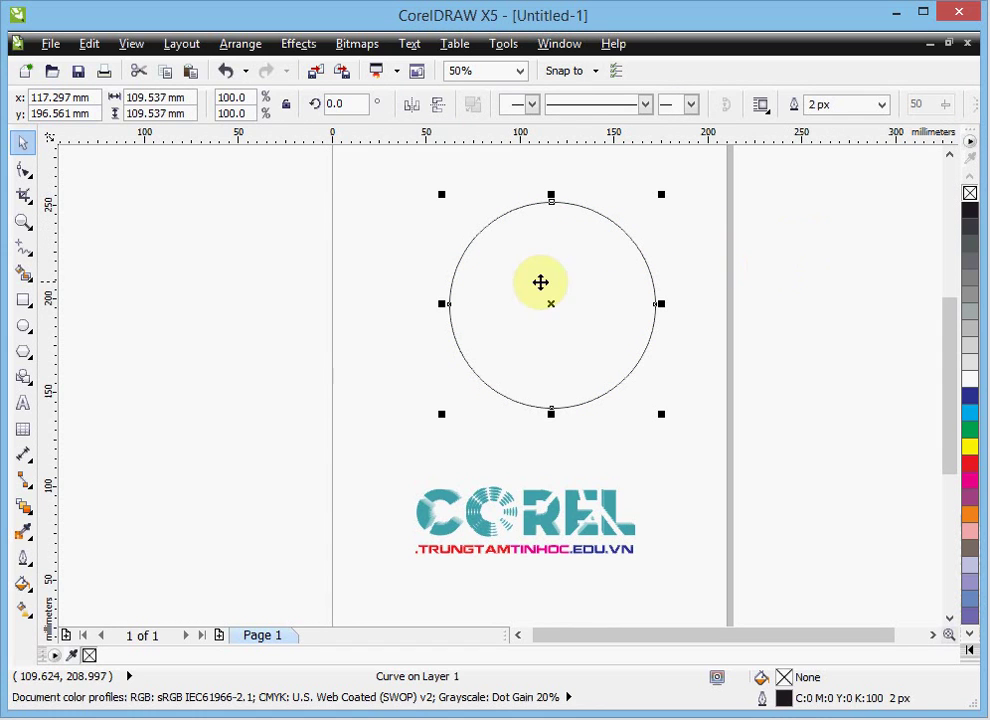
Pull the curve's bottom node up toward the middle to form an arch
left_click_drag(610, 276, 591, 287)
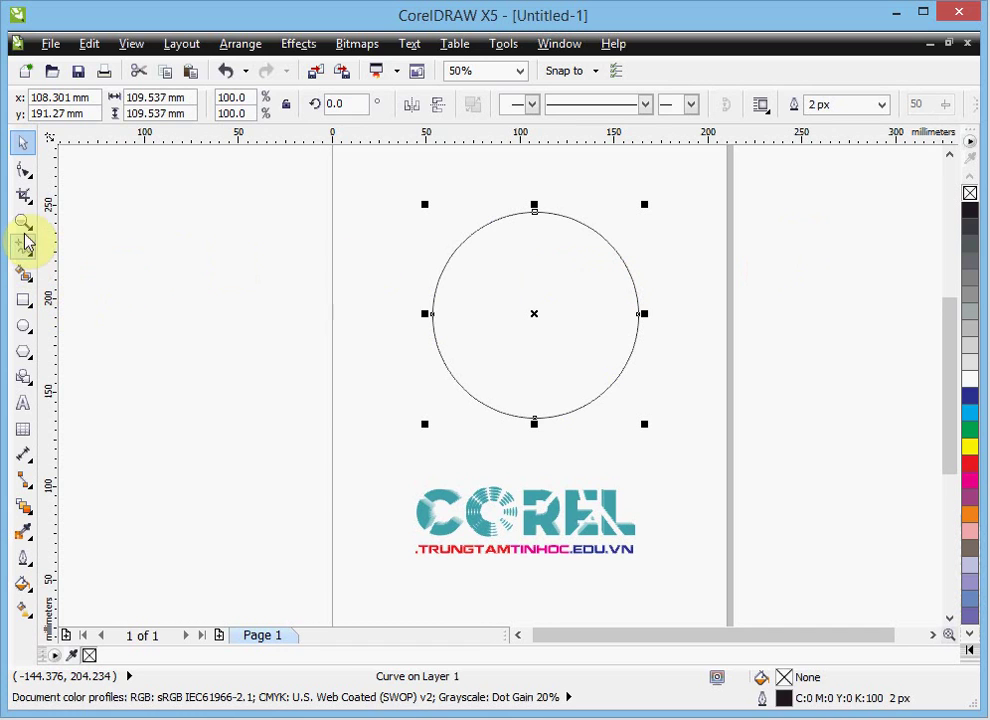
left_click(23, 168)
left_click_drag(494, 447, 601, 388)
left_click_drag(537, 412, 535, 281)
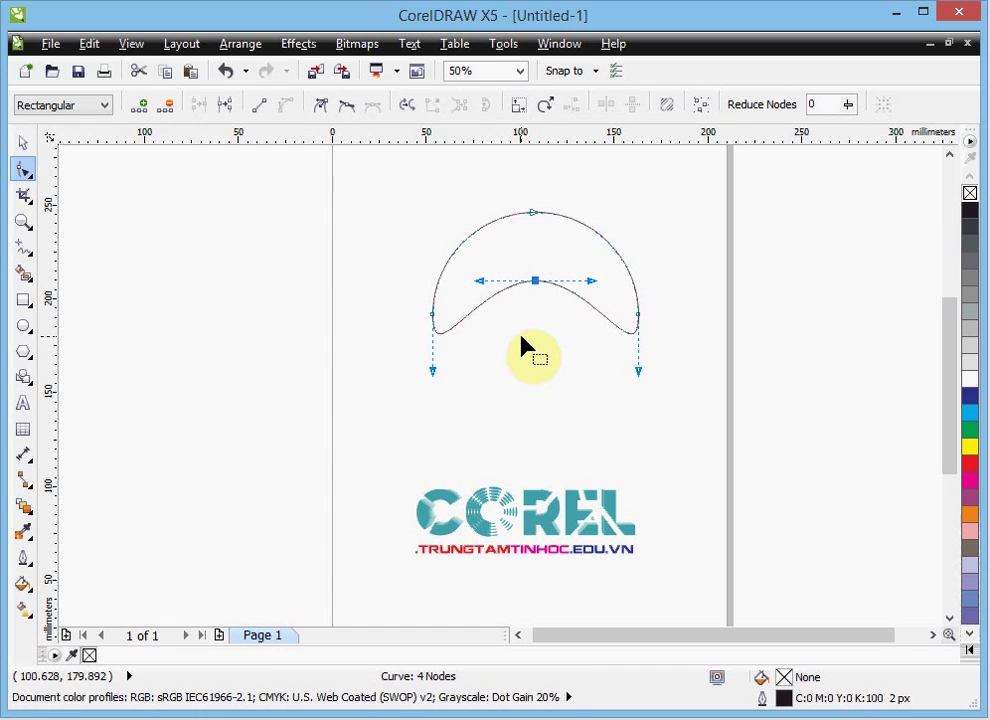
left_click(24, 145)
left_click(331, 316)
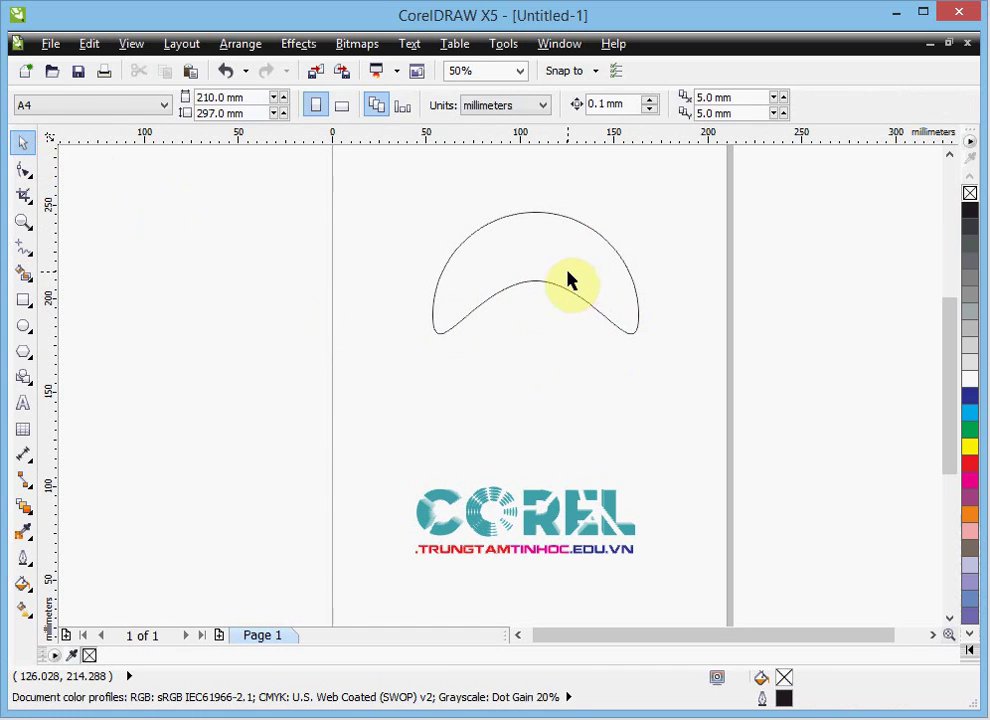
Mirror the arch vertically so it's upside down and move it lower
left_click(568, 283)
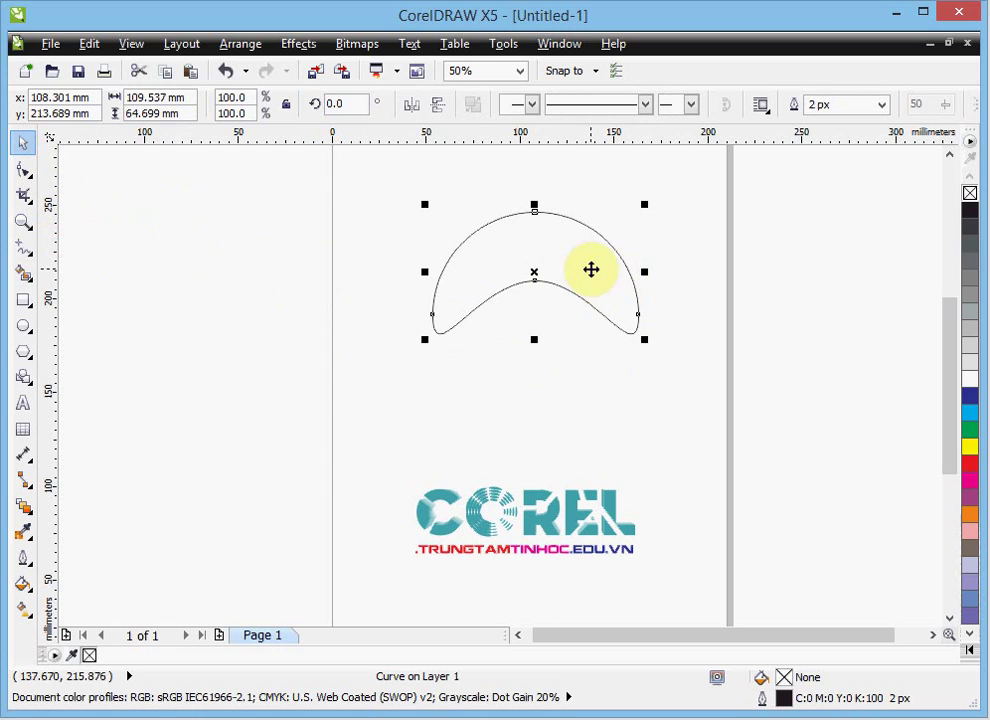
left_click(418, 107)
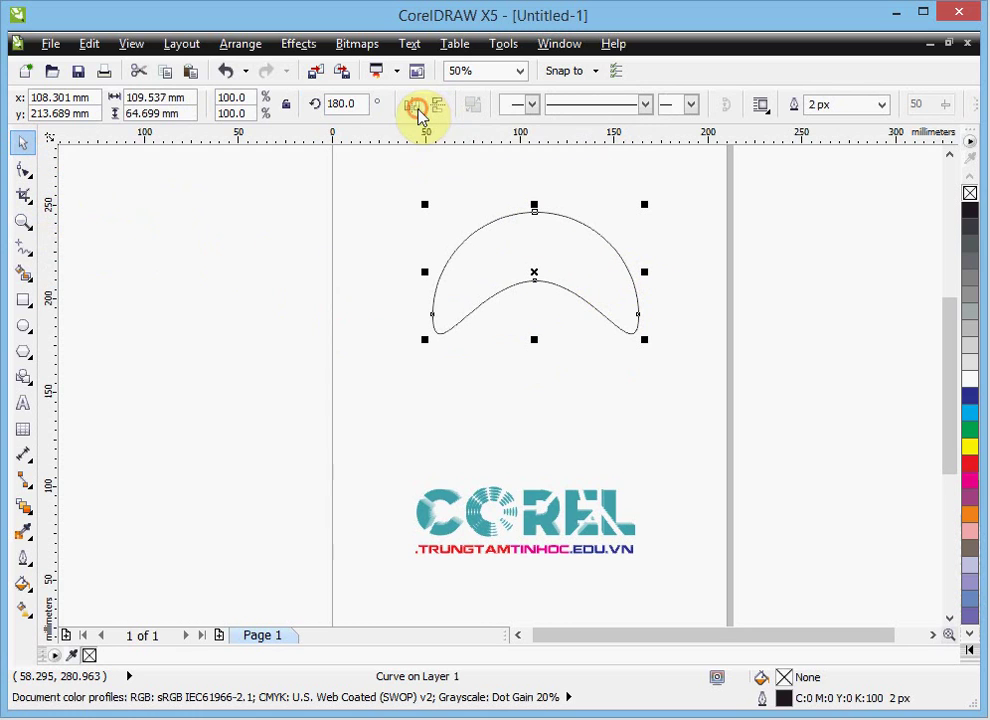
left_click(440, 110)
left_click(840, 437)
mouse_move(544, 303)
left_mouse_down()
mouse_move(546, 383)
mouse_move(582, 358)
left_mouse_up()
Reselect the flipped bowl shape and nudge it up slightly
left_click(712, 393)
left_click(686, 357)
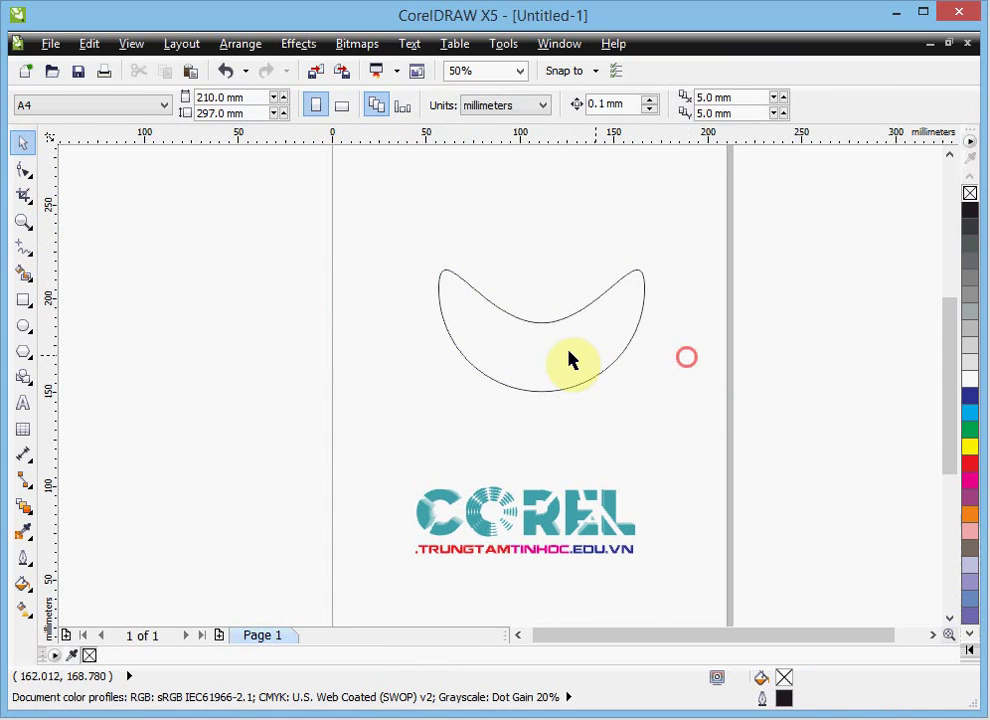
left_click(569, 352)
left_click(649, 391)
left_click(559, 372)
left_click(741, 375)
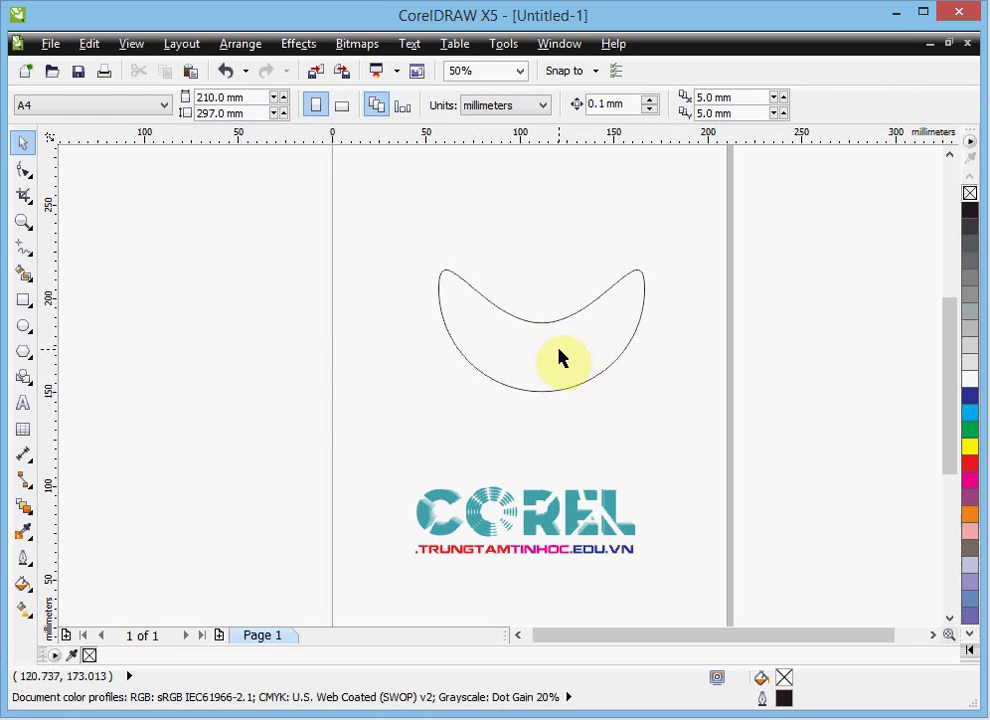
left_click_drag(559, 352, 565, 331)
Mirror the curve back upright and move the arch up to y 213.16 mm
left_click(672, 341)
left_click(572, 338)
left_click(438, 104)
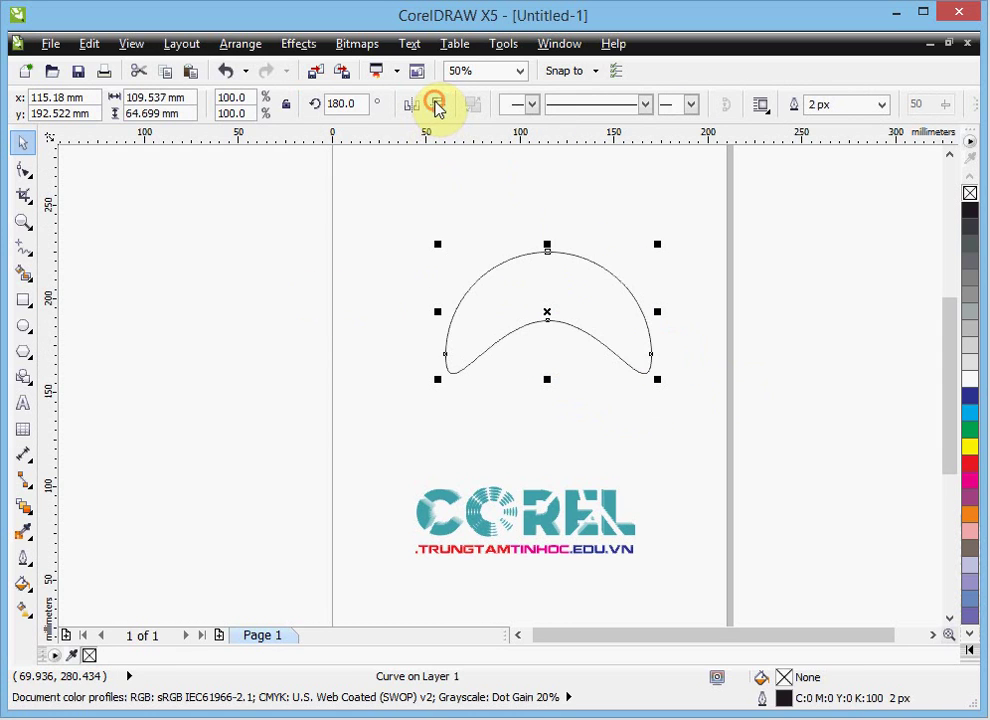
left_click(718, 336)
left_click_drag(599, 318, 613, 281)
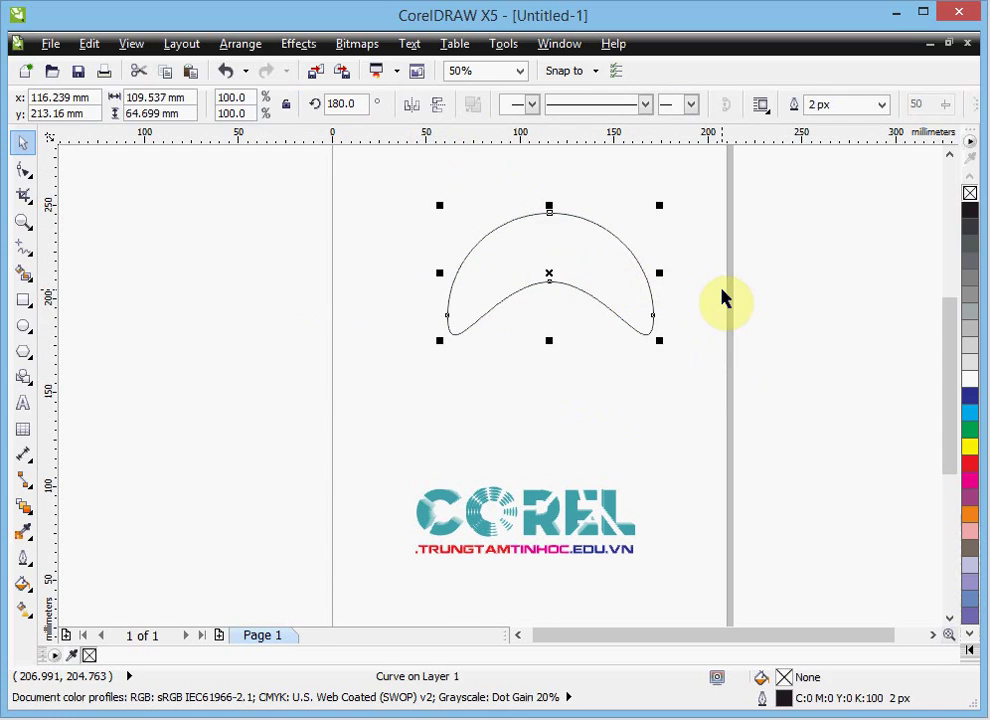
left_click(722, 298)
left_click(617, 296)
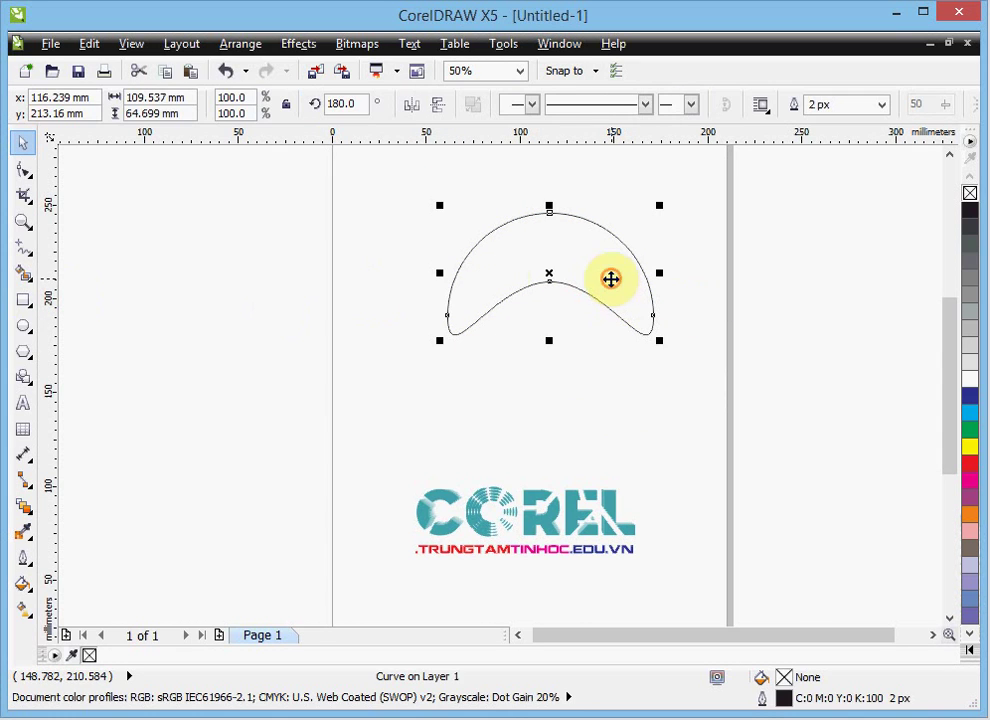
left_click(24, 170)
Drag the left node far left and the right node up-right, stretching the arch into a long loop
mouse_move(387, 272)
left_mouse_down()
mouse_move(468, 347)
mouse_move(433, 250)
left_mouse_up()
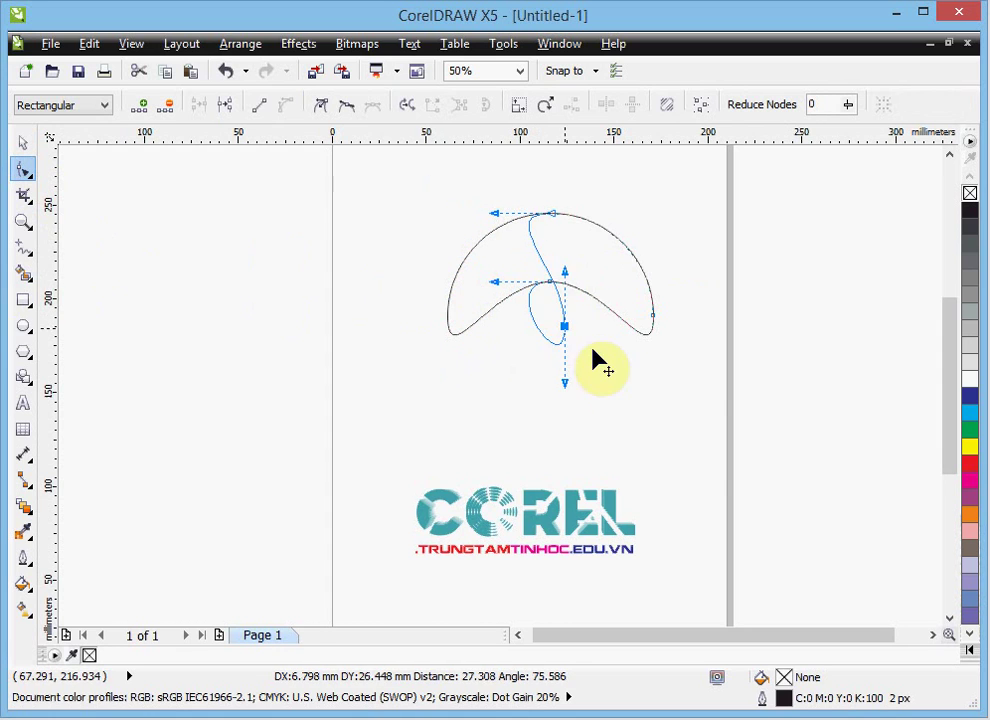
left_click_drag(432, 244, 380, 245)
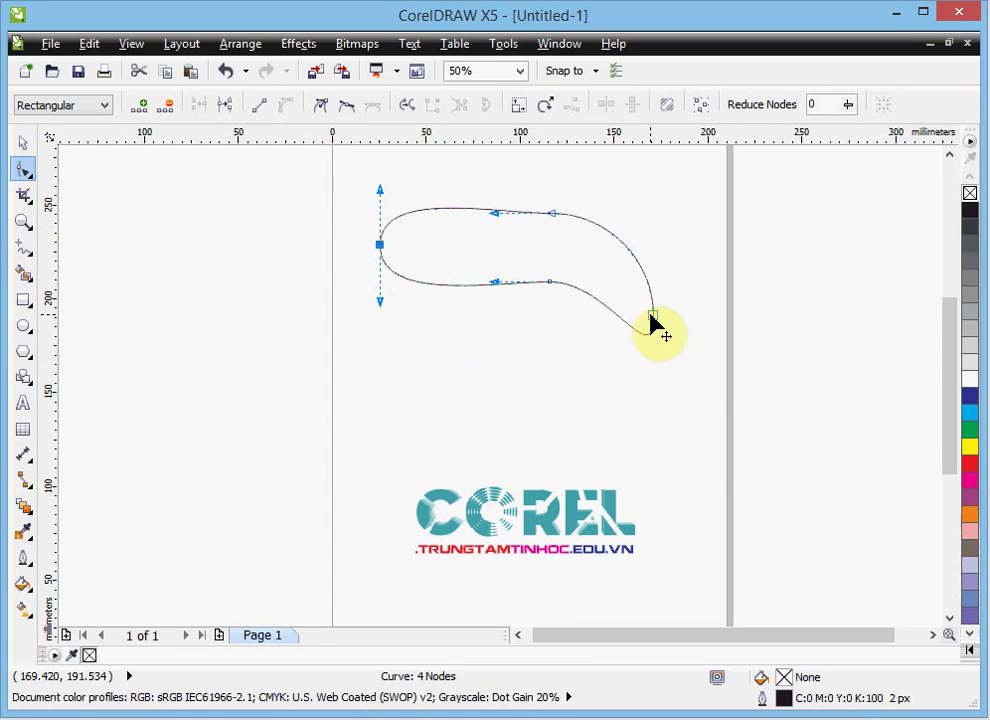
left_click_drag(652, 322, 714, 257)
left_click(640, 390)
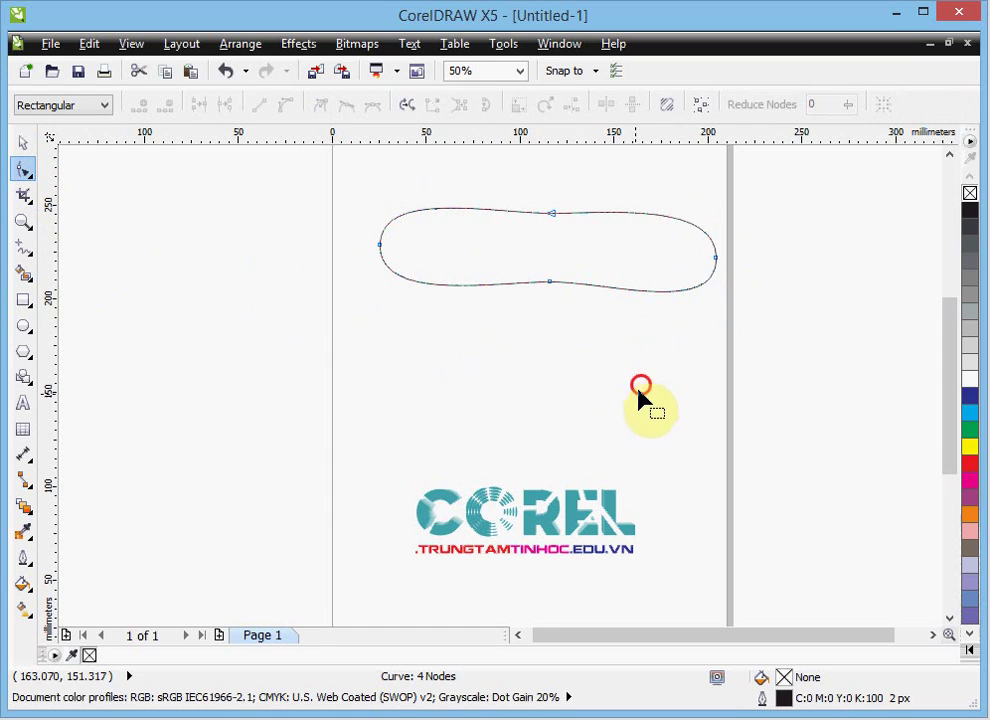
Move the 178.9 × 44.5 mm rounded loop up near the page top
left_click(22, 143)
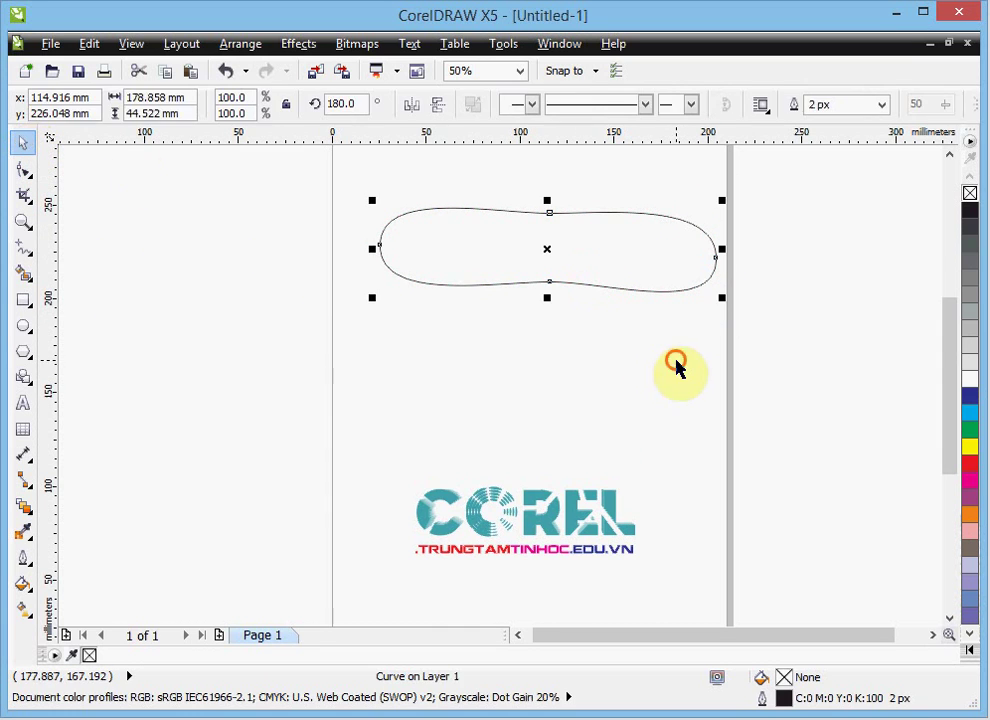
left_click(676, 367)
mouse_move(608, 270)
left_mouse_down()
mouse_move(591, 231)
mouse_move(608, 229)
left_mouse_up()
left_click(674, 389)
Move the COREL logo up and left, then place the long loop just above it
left_click(513, 343)
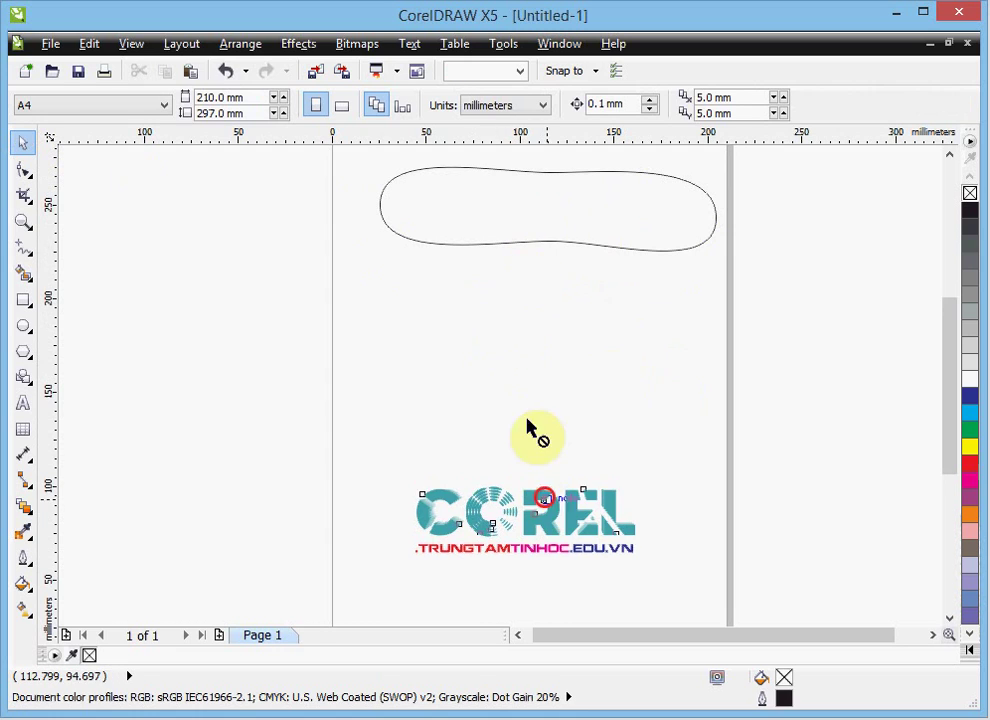
left_click_drag(600, 552, 570, 464)
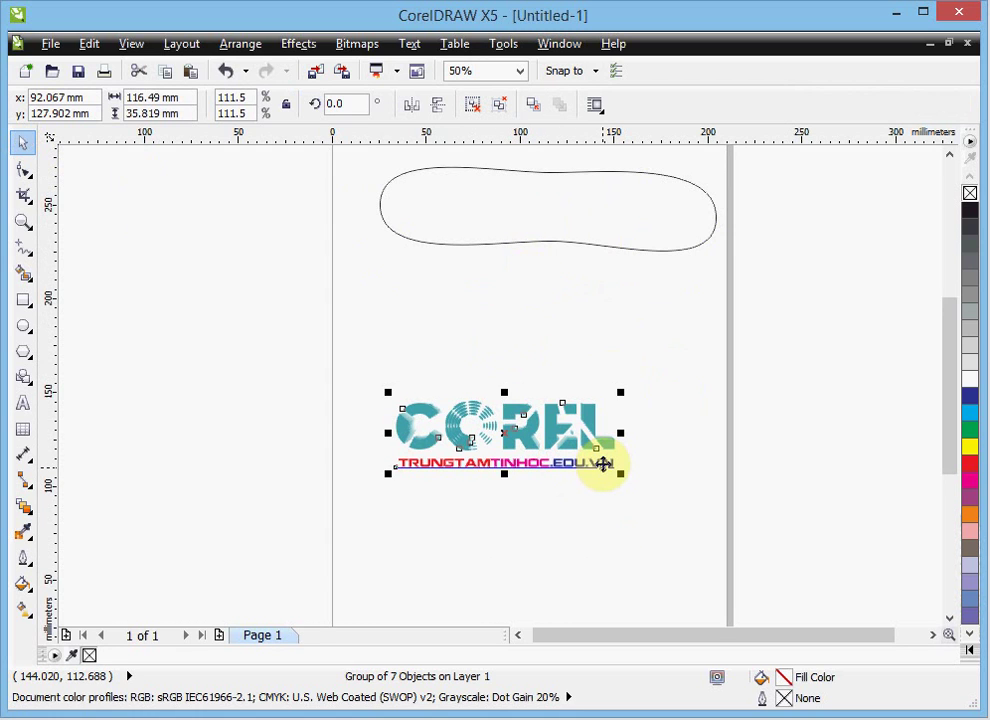
left_click_drag(581, 236, 542, 338)
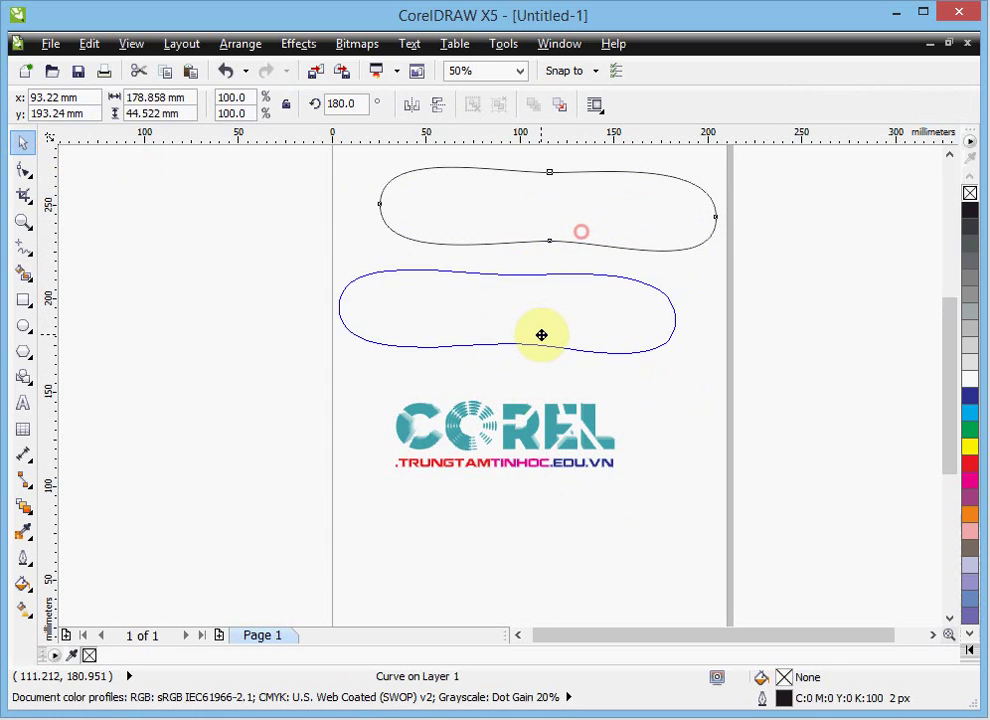